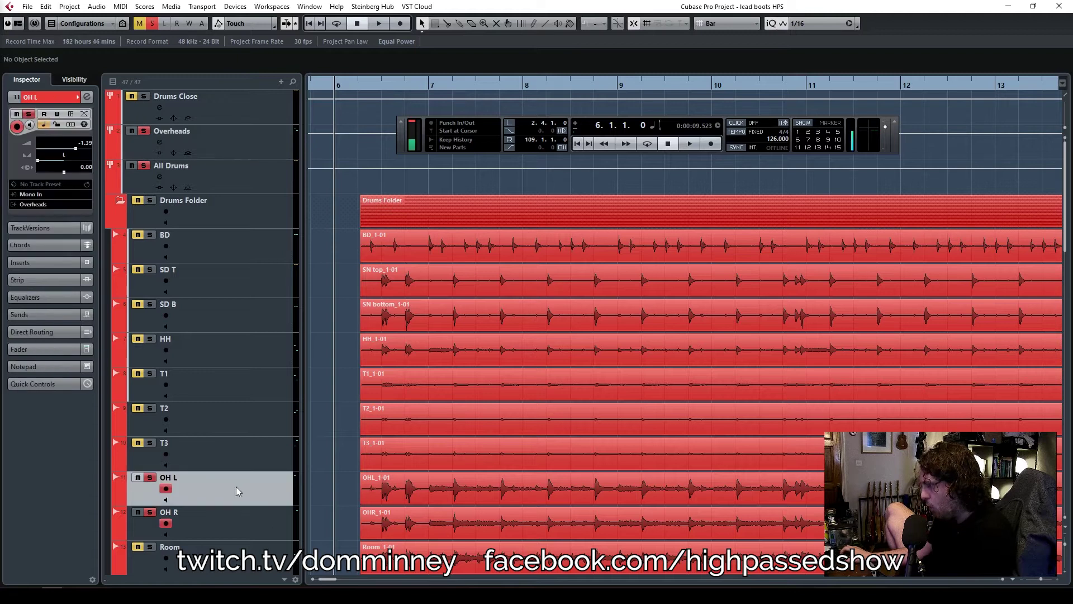
pyautogui.click(249, 521)
pyautogui.click(253, 489)
pyautogui.click(253, 518)
pyautogui.click(253, 494)
pyautogui.click(253, 522)
pyautogui.click(244, 487)
pyautogui.click(246, 528)
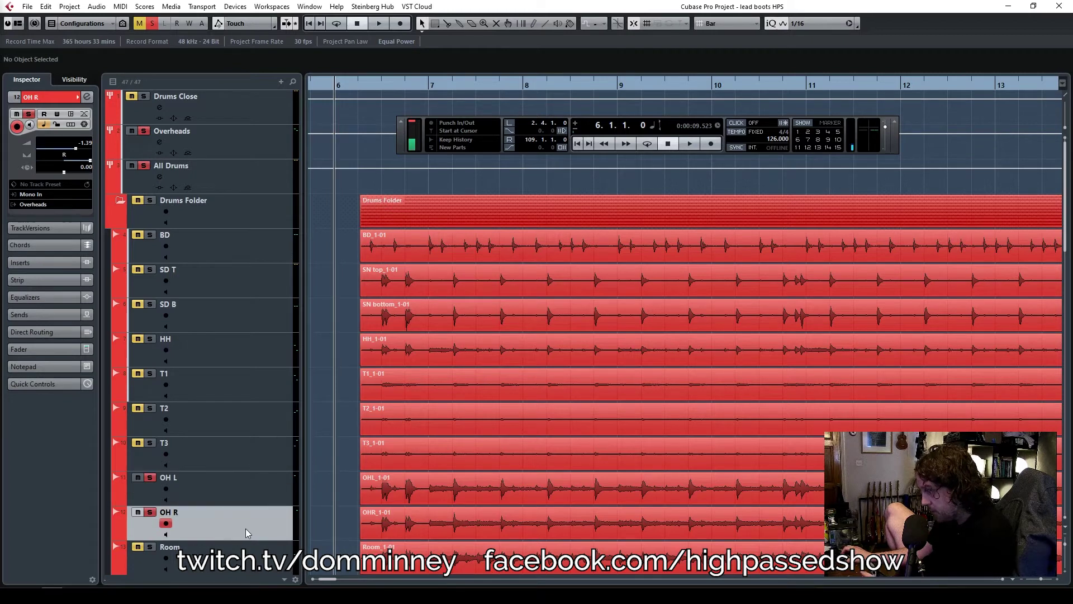
# Select the OH L track and load the InPhase Mono plug-in in its first insert slot.
pyautogui.click(252, 496)
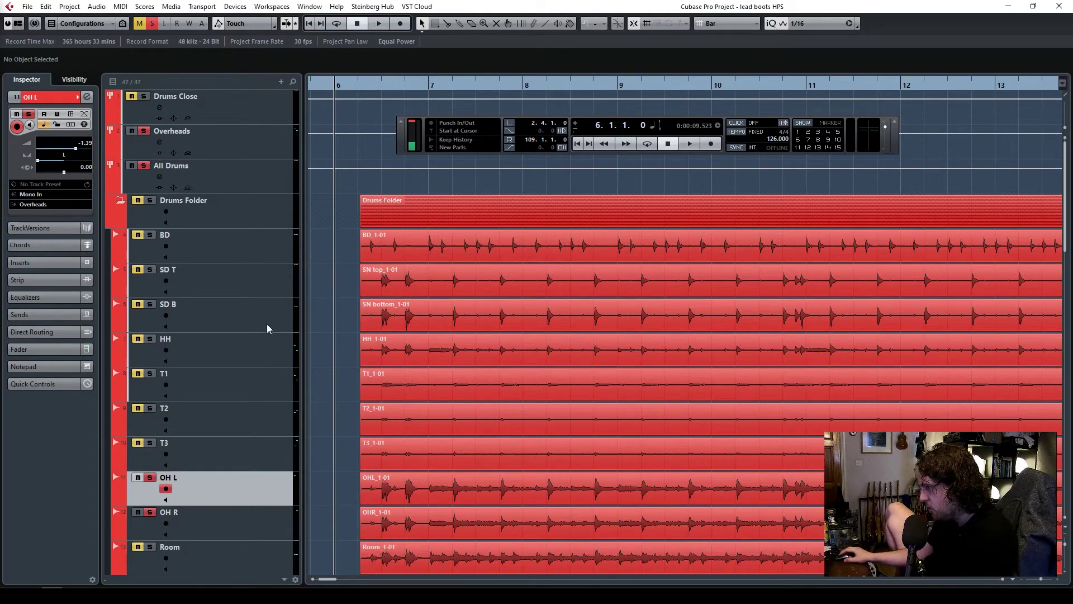
pyautogui.click(42, 261)
pyautogui.click(81, 171)
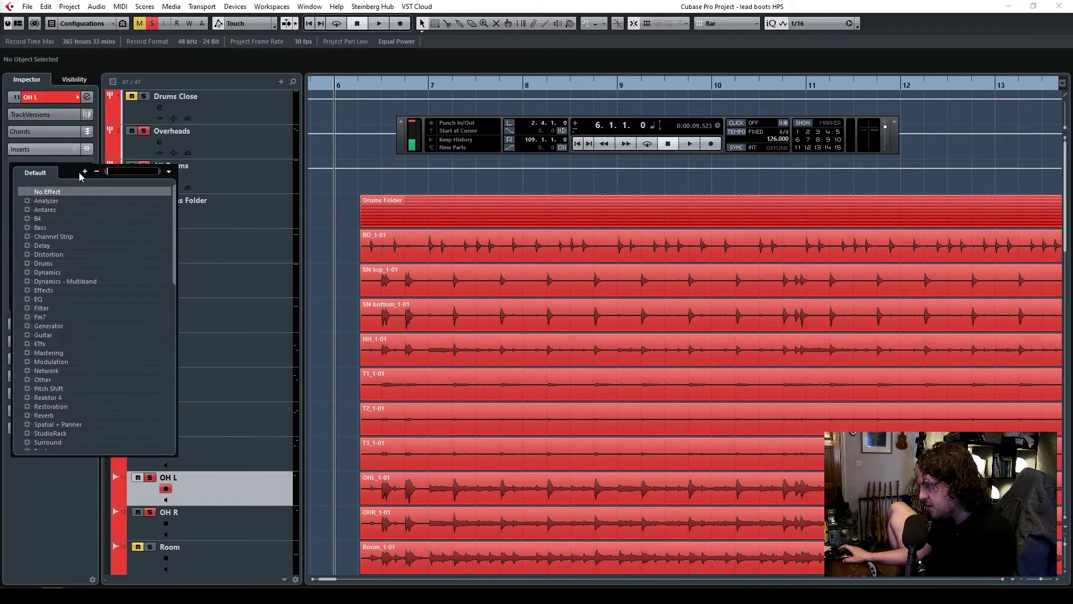
pyautogui.write('inphase')
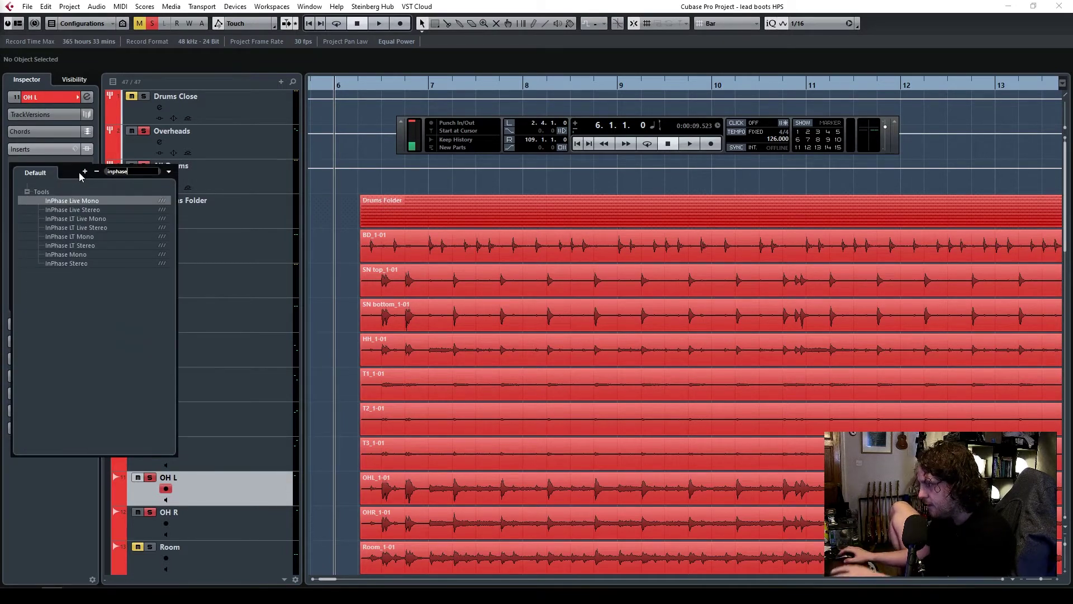
pyautogui.click(70, 255)
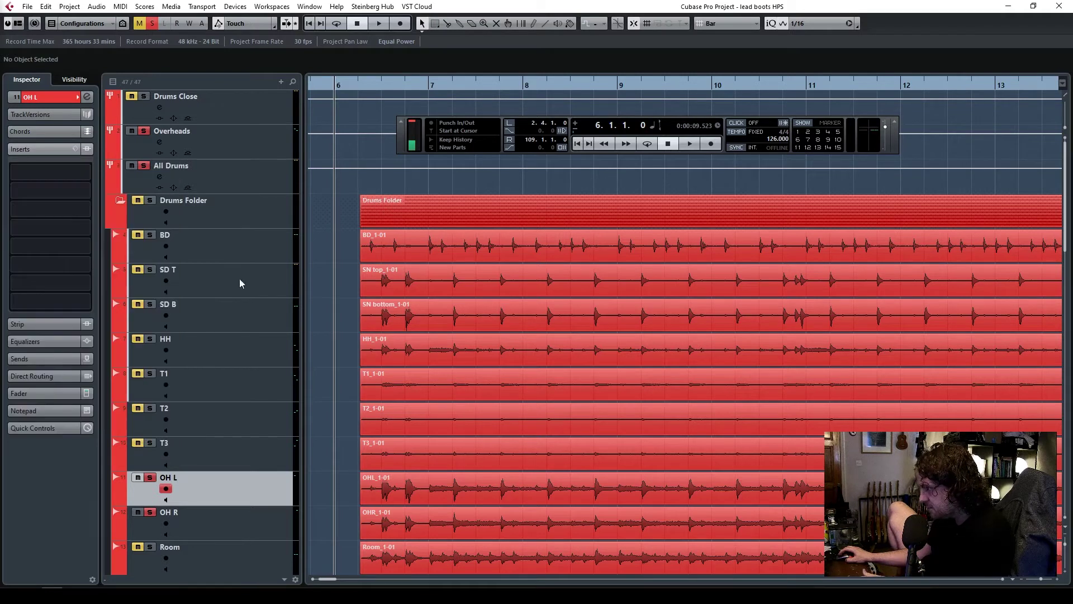
# Arrange the OH L and OH R InPhase Mono windows side by side.
pyautogui.moveTo(485, 95); pyautogui.dragTo(831, 135)
pyautogui.moveTo(509, 145); pyautogui.dragTo(307, 199)
pyautogui.moveTo(594, 135); pyautogui.dragTo(230, 96)
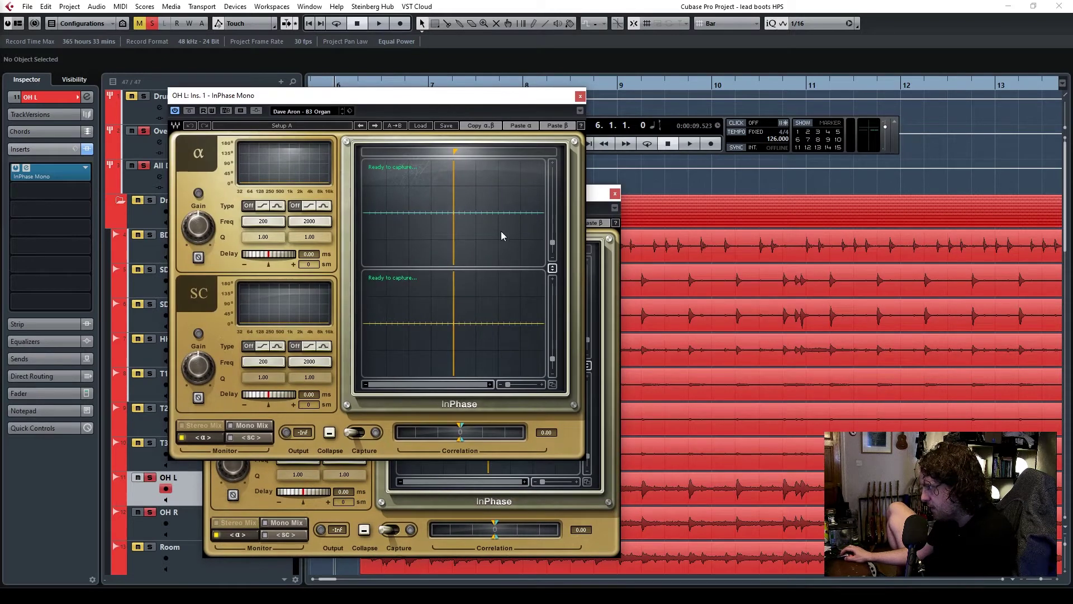
pyautogui.click(605, 204)
pyautogui.moveTo(521, 194); pyautogui.dragTo(907, 94)
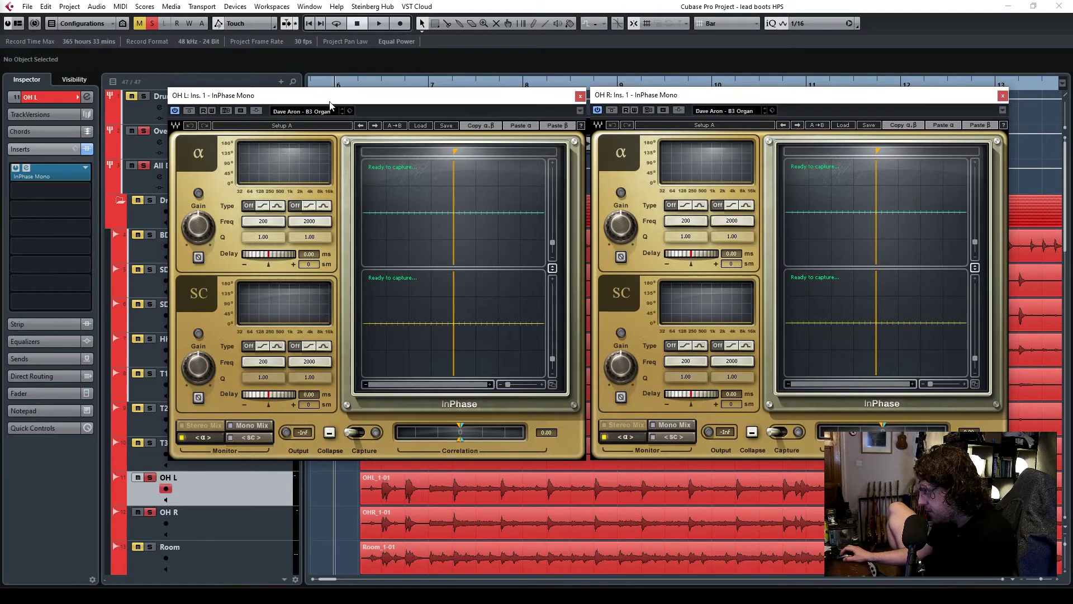
# Activate side-chaining for the InPhase Mono plug-ins on the OH L and OH R tracks.
pyautogui.click(256, 111)
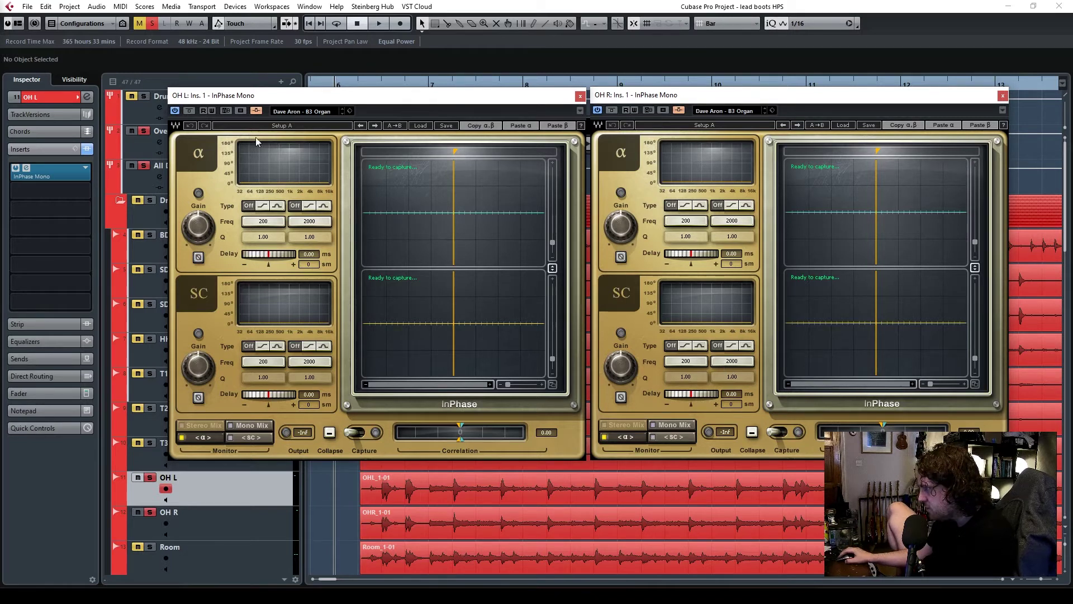
pyautogui.click(257, 111)
pyautogui.click(257, 112)
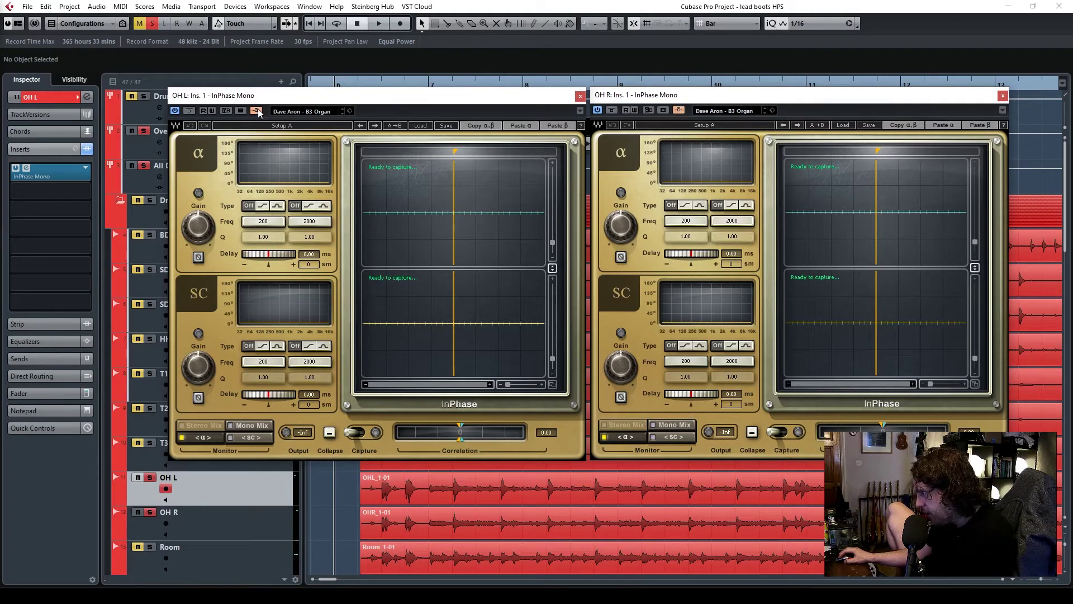
# Move the OH L plug-in window clear of the track list, then solo and select the SD T track.
pyautogui.click(152, 235)
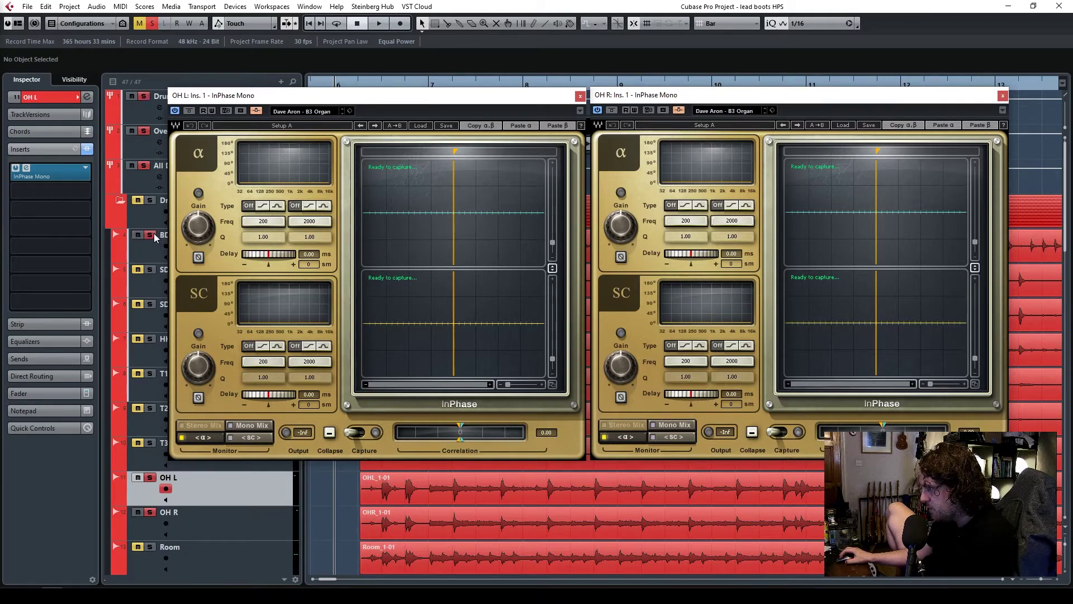
pyautogui.click(144, 258)
pyautogui.moveTo(318, 100); pyautogui.dragTo(422, 117)
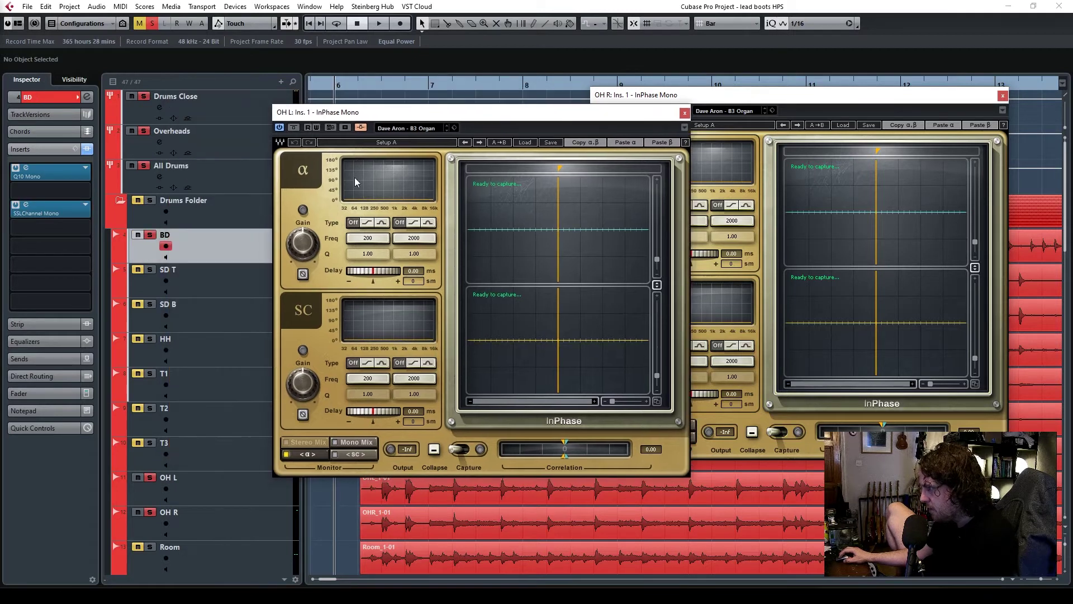
pyautogui.click(151, 270)
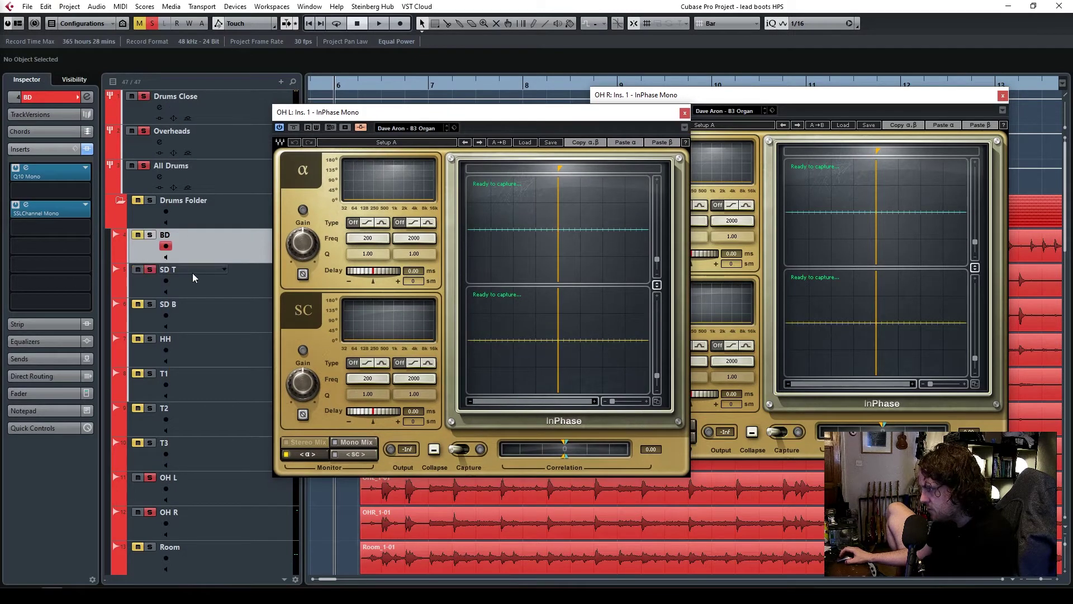
pyautogui.click(157, 284)
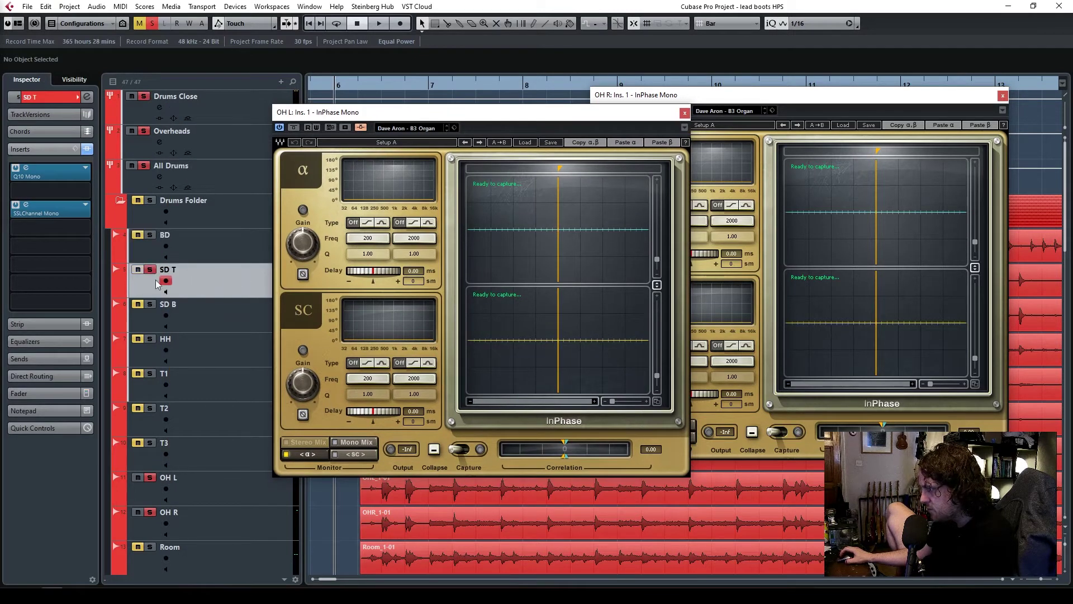
# Assign SD T's first send to the OH R InPhase side-chain and its second to the OH L InPhase side-chain.
pyautogui.click(42, 358)
pyautogui.click(70, 230)
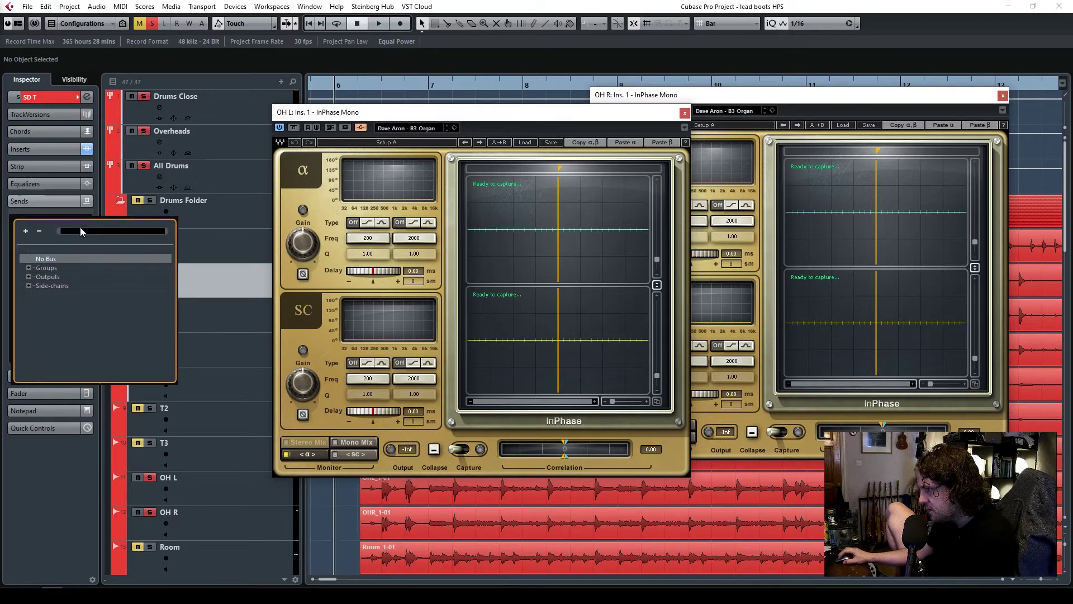
pyautogui.click(29, 287)
pyautogui.click(67, 295)
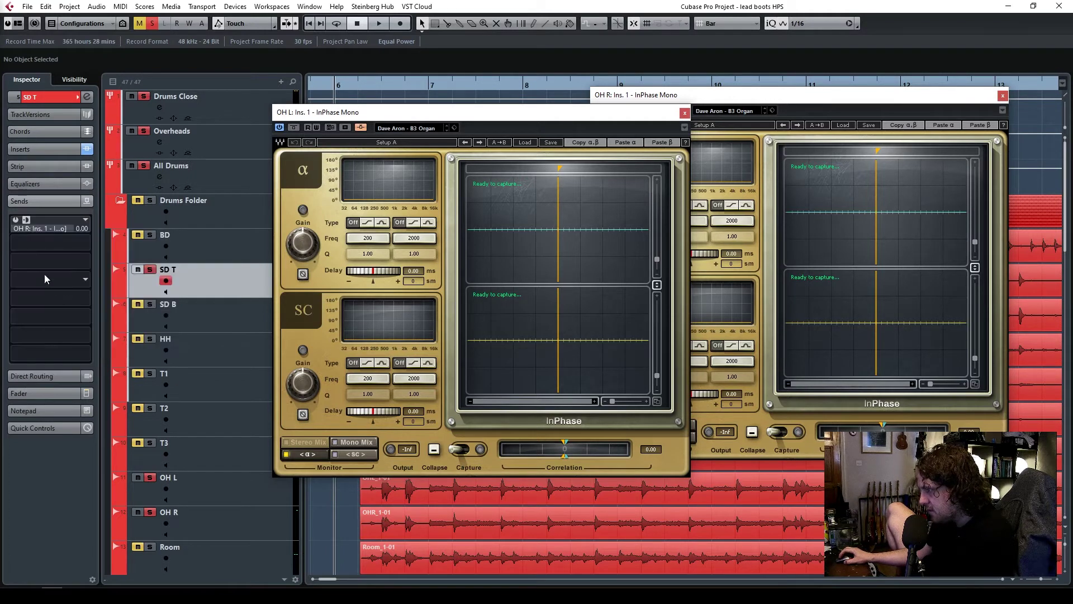
pyautogui.click(54, 249)
pyautogui.click(28, 304)
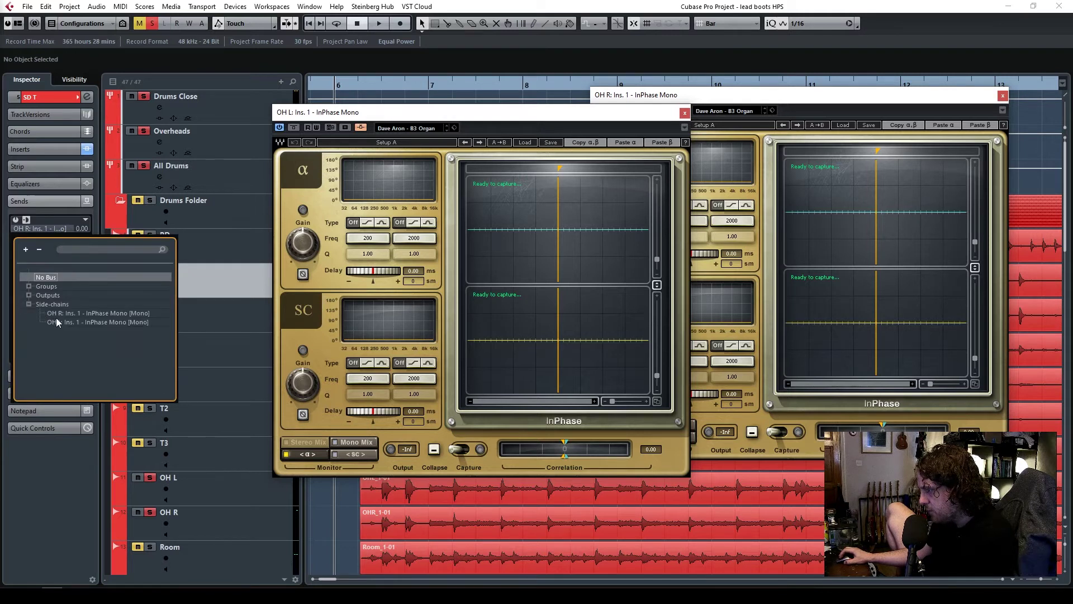
pyautogui.click(62, 323)
# Activate both side-chain sends on the SD T track and switch them to pre-fader.
pyautogui.click(16, 219)
pyautogui.click(16, 238)
pyautogui.click(26, 238)
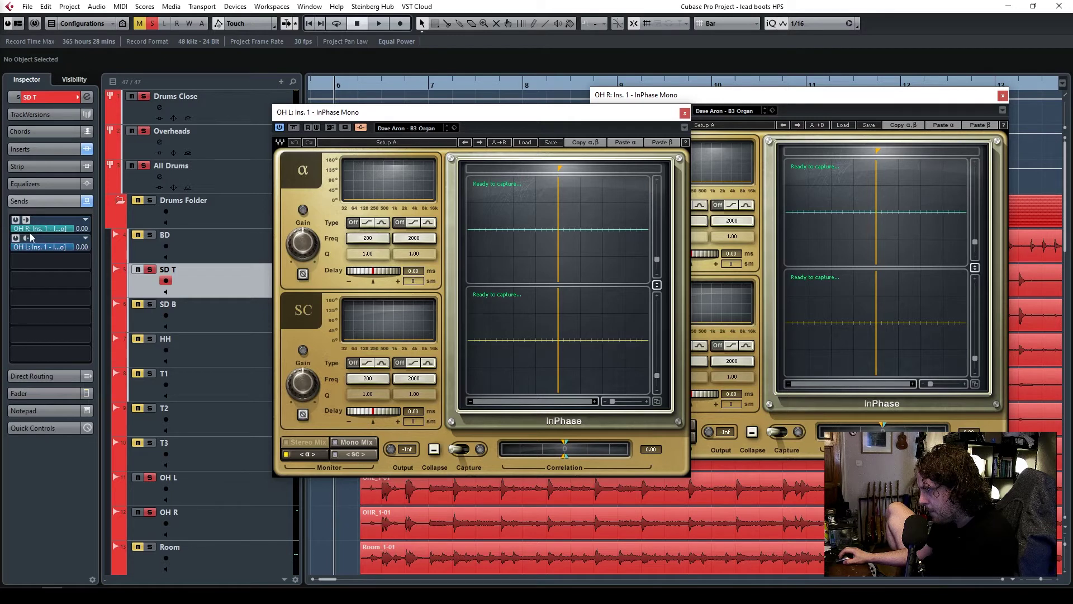
pyautogui.click(26, 220)
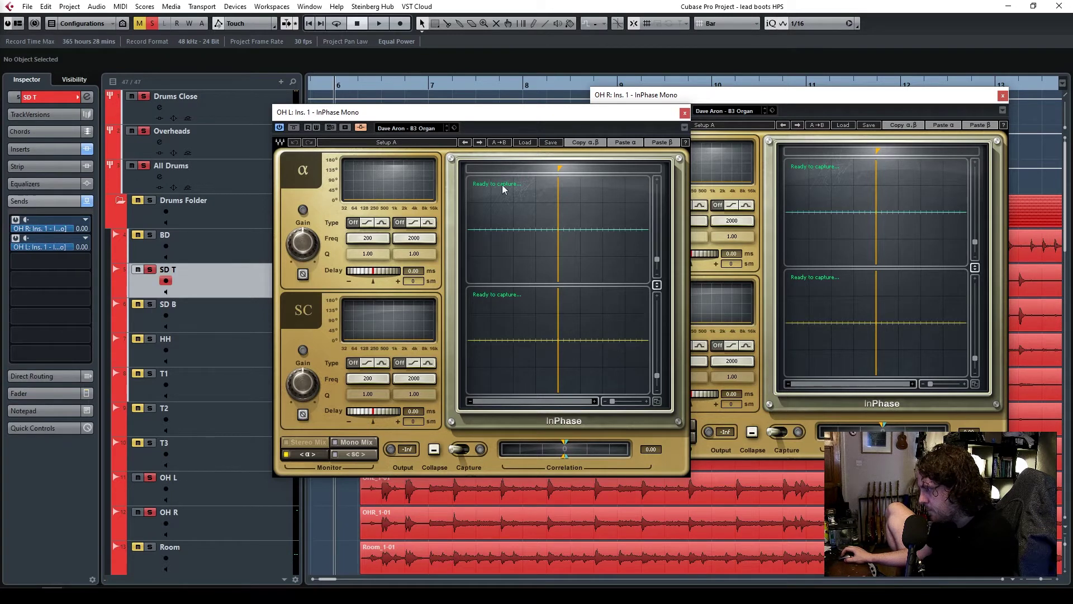
# Place the two InPhase windows side by side and capture the overhead and snare waveforms during playback.
pyautogui.moveTo(534, 111); pyautogui.dragTo(575, 123)
pyautogui.moveTo(670, 97); pyautogui.dragTo(721, 138)
pyautogui.moveTo(610, 127); pyautogui.dragTo(489, 137)
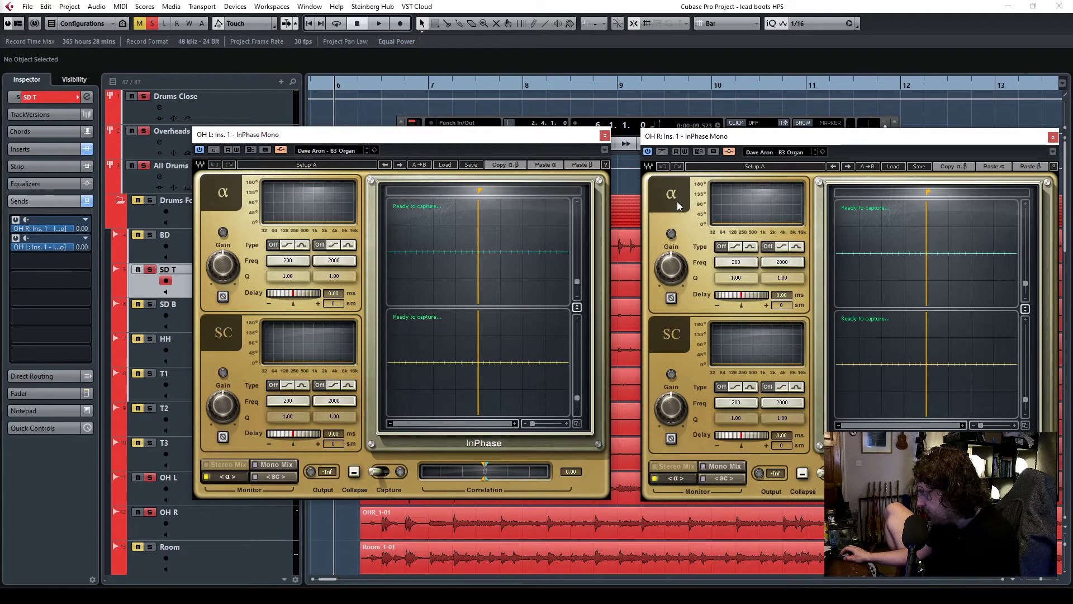
pyautogui.moveTo(296, 137); pyautogui.dragTo(297, 143)
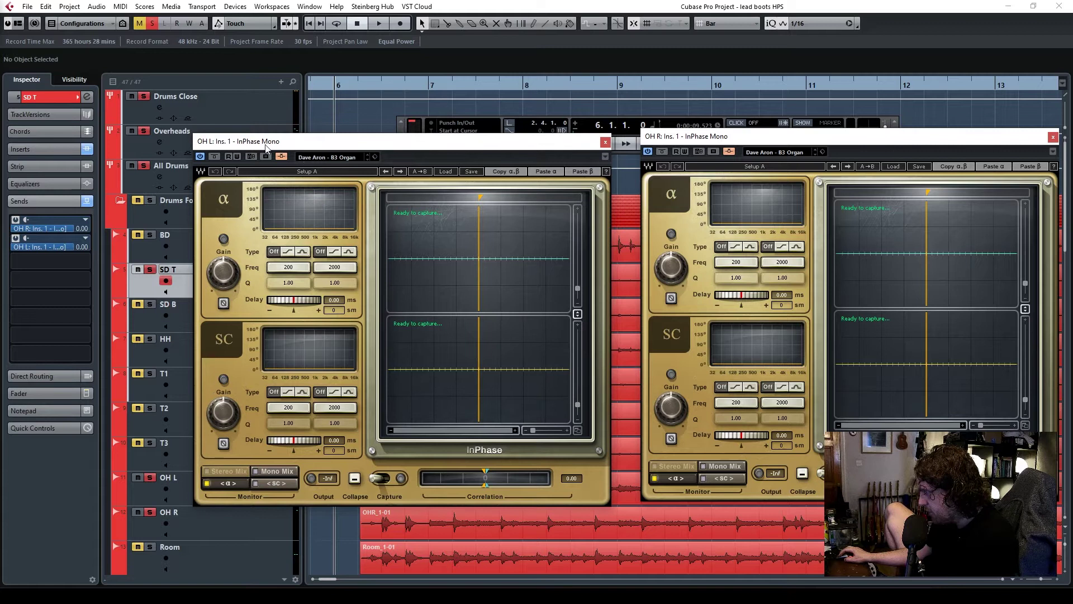
pyautogui.moveTo(475, 136); pyautogui.dragTo(698, 125)
pyautogui.moveTo(587, 136); pyautogui.dragTo(364, 123)
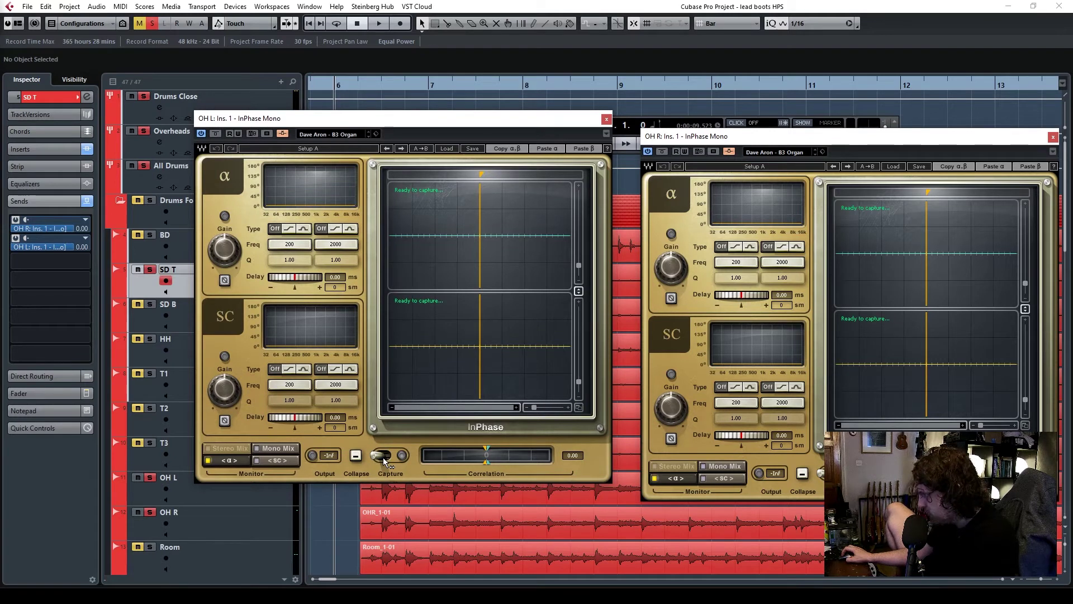
pyautogui.press('space')
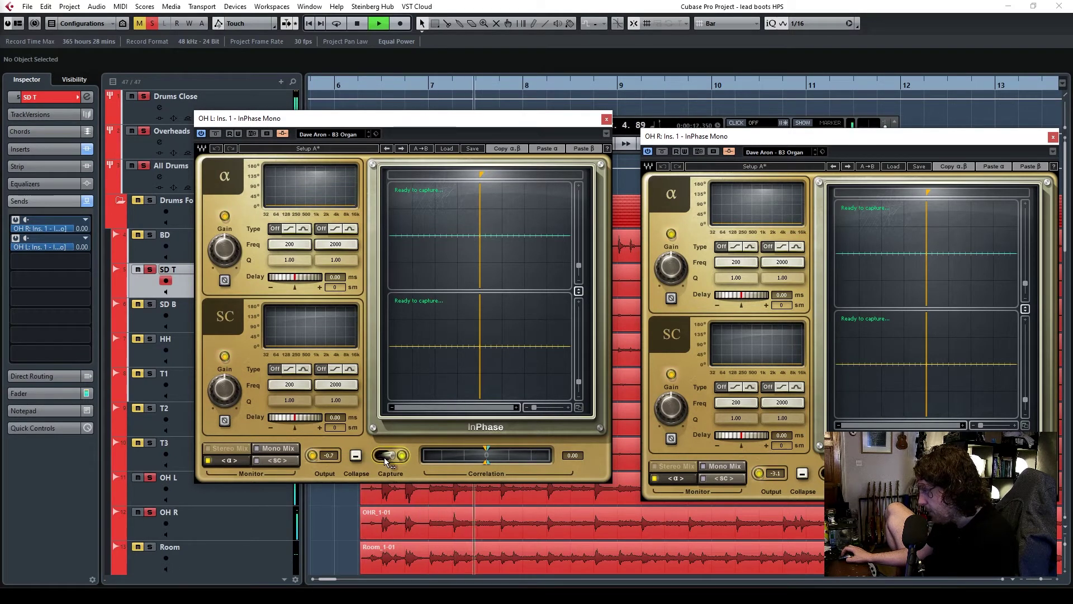
pyautogui.press('space')
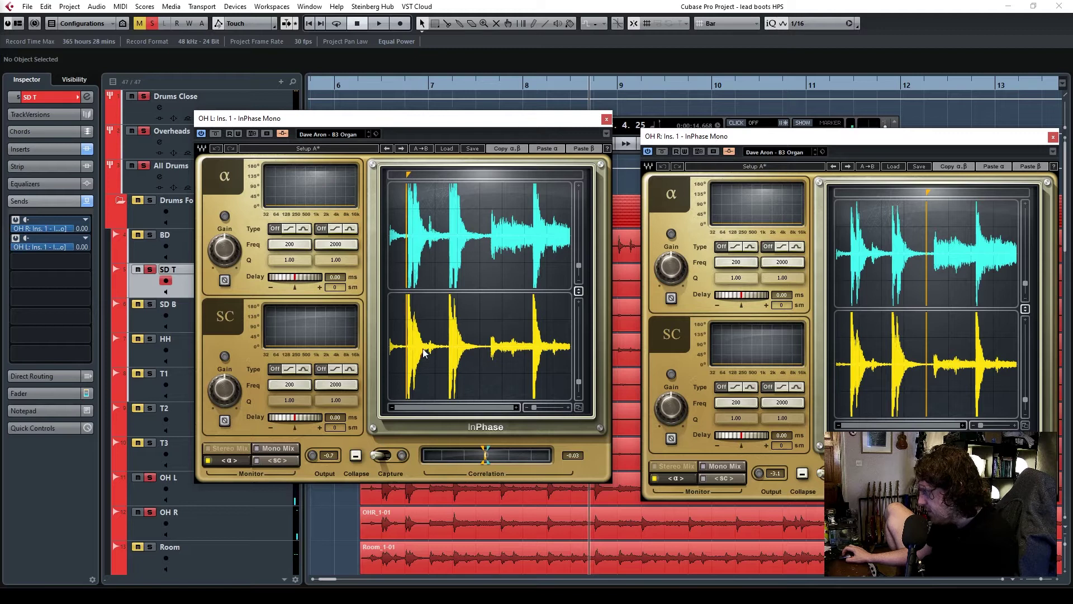
# In the OH L InPhase, magnify the first captured snare hit and place the marker at the start of the side-chain waveform.
pyautogui.moveTo(534, 407); pyautogui.dragTo(547, 407)
pyautogui.click(518, 404)
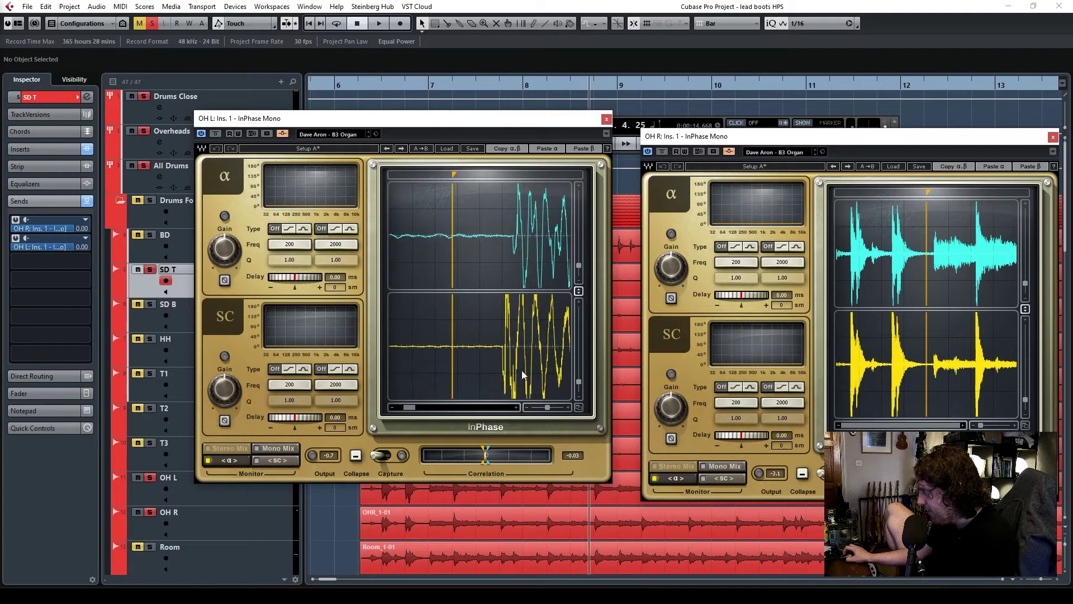
pyautogui.moveTo(454, 176)
pyautogui.mouseDown()
pyautogui.moveTo(513, 176)
pyautogui.moveTo(503, 175)
pyautogui.mouseUp()
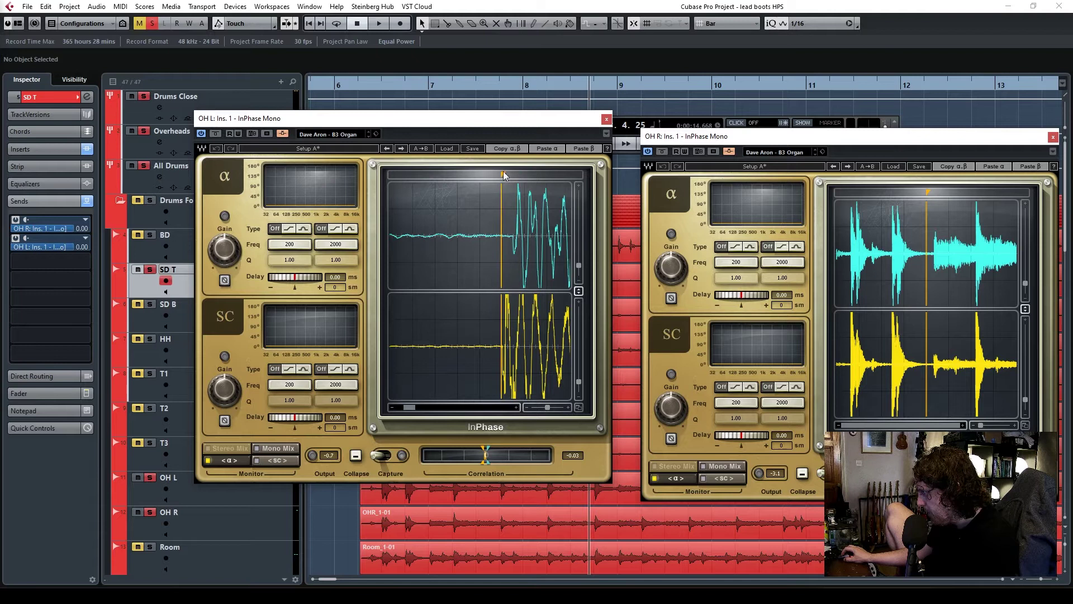
pyautogui.moveTo(548, 406); pyautogui.dragTo(559, 406)
pyautogui.moveTo(485, 175)
pyautogui.mouseDown()
pyautogui.moveTo(510, 175)
pyautogui.moveTo(500, 176)
pyautogui.mouseUp()
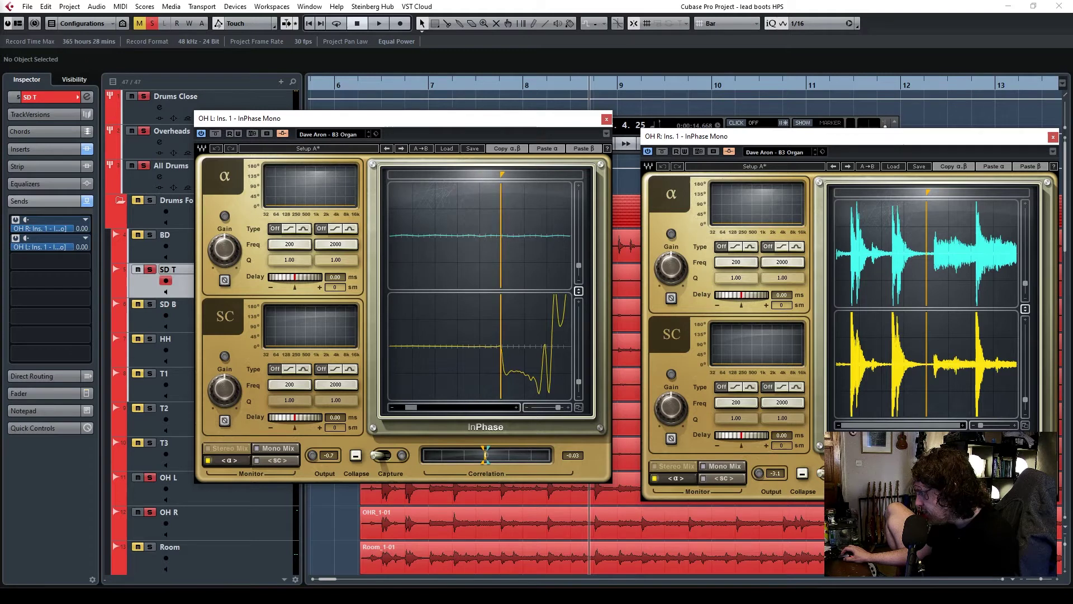
pyautogui.click(568, 408)
pyautogui.moveTo(578, 382); pyautogui.dragTo(579, 337)
pyautogui.moveTo(481, 177); pyautogui.dragTo(479, 178)
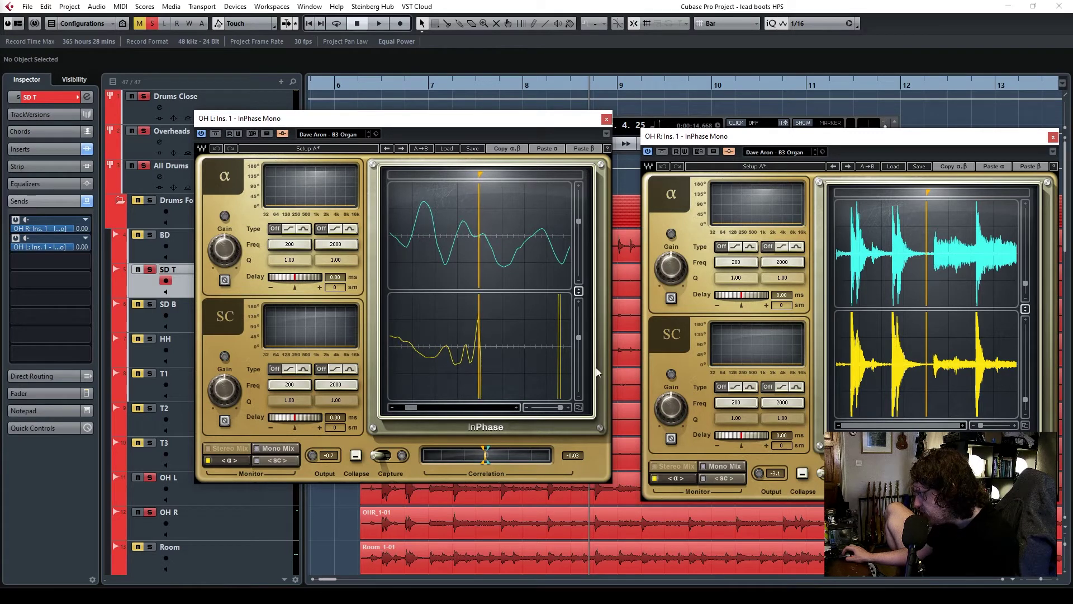
# Set the alpha delay in the OH L InPhase to -3.81 ms, aligning the overhead's snare onset with the side-chain waveform.
pyautogui.moveTo(578, 338); pyautogui.dragTo(579, 387)
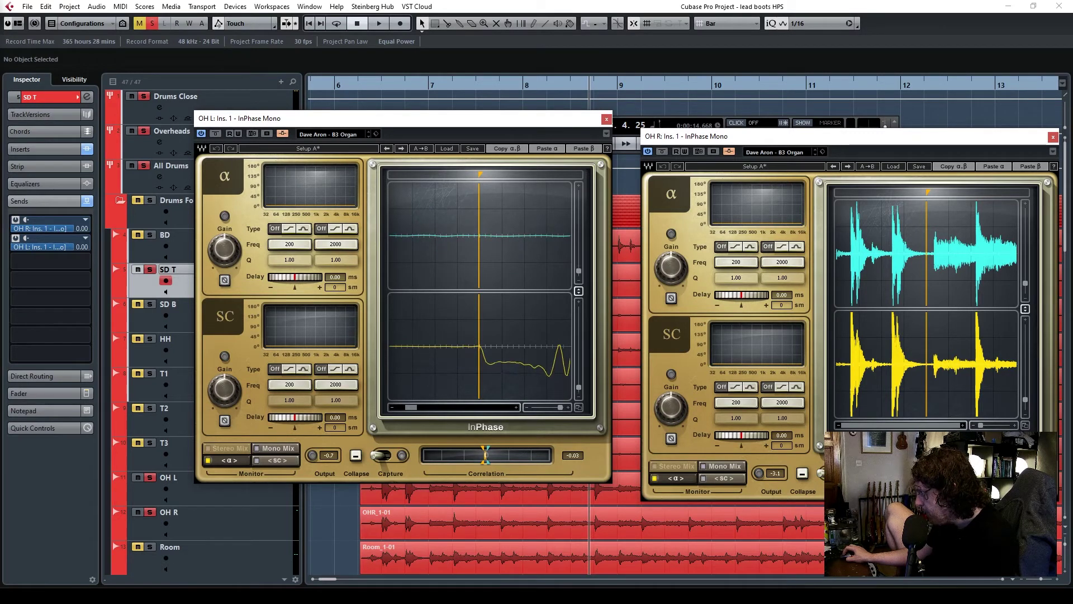
pyautogui.moveTo(295, 277); pyautogui.dragTo(274, 277)
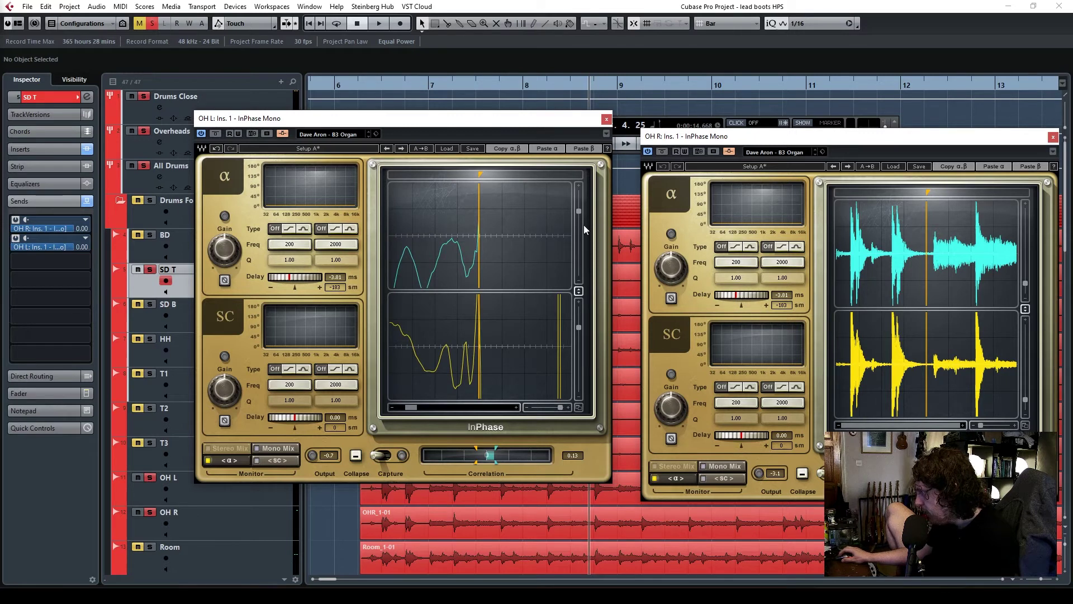
pyautogui.moveTo(560, 407); pyautogui.dragTo(552, 407)
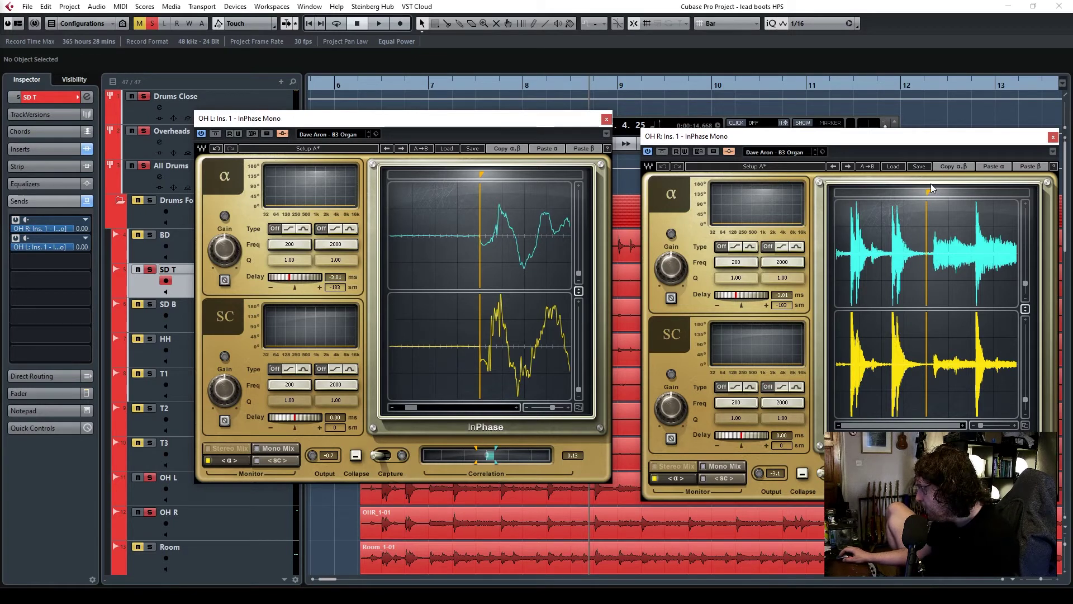
# In the OH R InPhase, magnify the first captured snare hit and place the marker at the start of the side-chain waveform.
pyautogui.moveTo(927, 192); pyautogui.dragTo(851, 193)
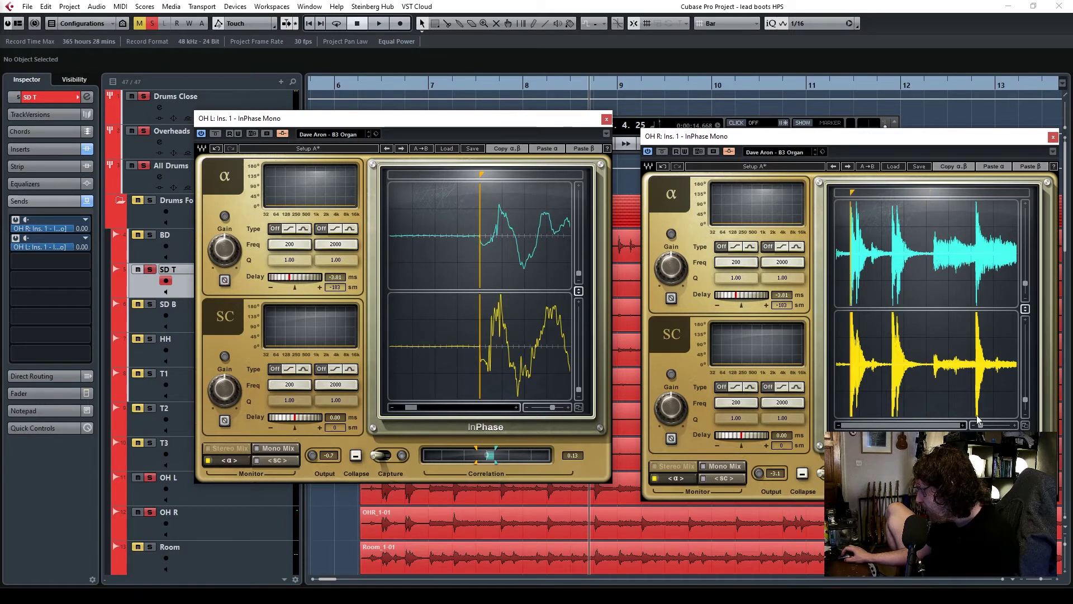
pyautogui.moveTo(880, 139); pyautogui.dragTo(501, 129)
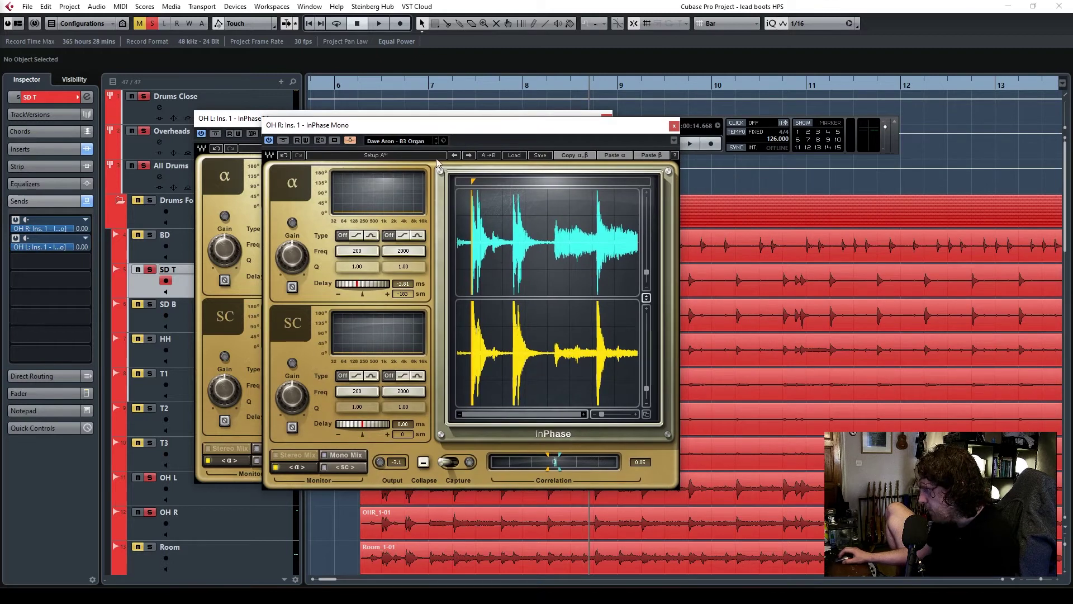
pyautogui.moveTo(410, 129); pyautogui.dragTo(562, 174)
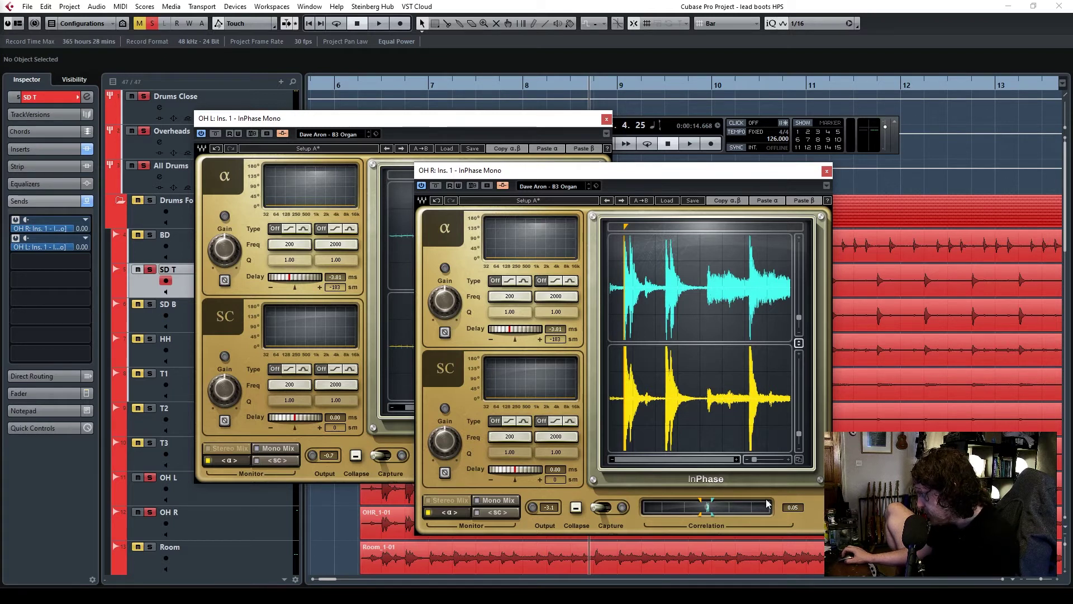
pyautogui.moveTo(754, 459); pyautogui.dragTo(773, 459)
pyautogui.moveTo(704, 225)
pyautogui.mouseDown()
pyautogui.moveTo(751, 227)
pyautogui.moveTo(760, 250)
pyautogui.mouseUp()
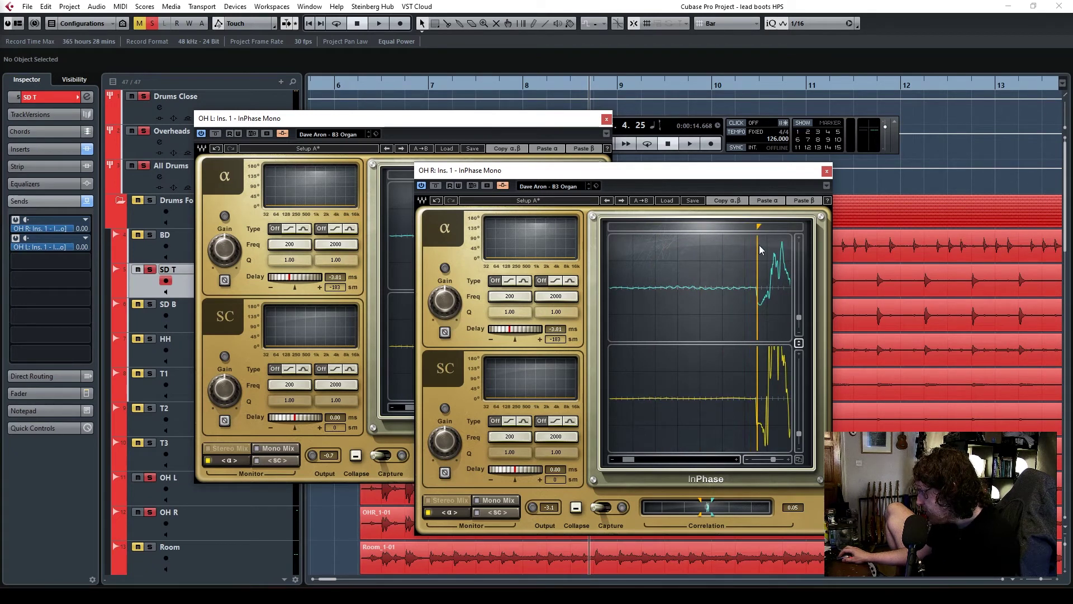
pyautogui.click(788, 459)
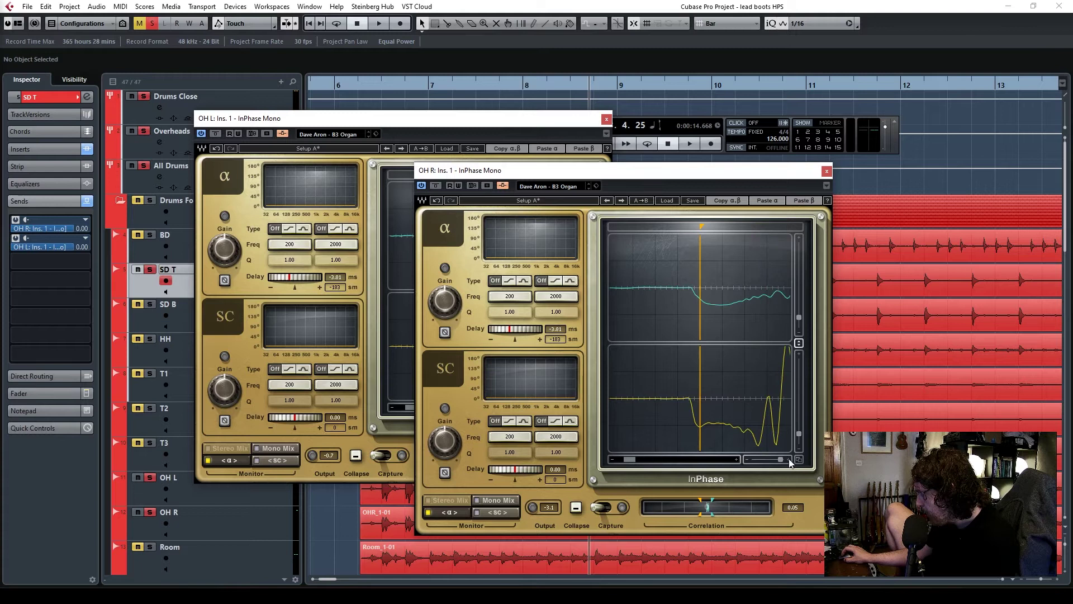
pyautogui.moveTo(702, 225); pyautogui.dragTo(691, 225)
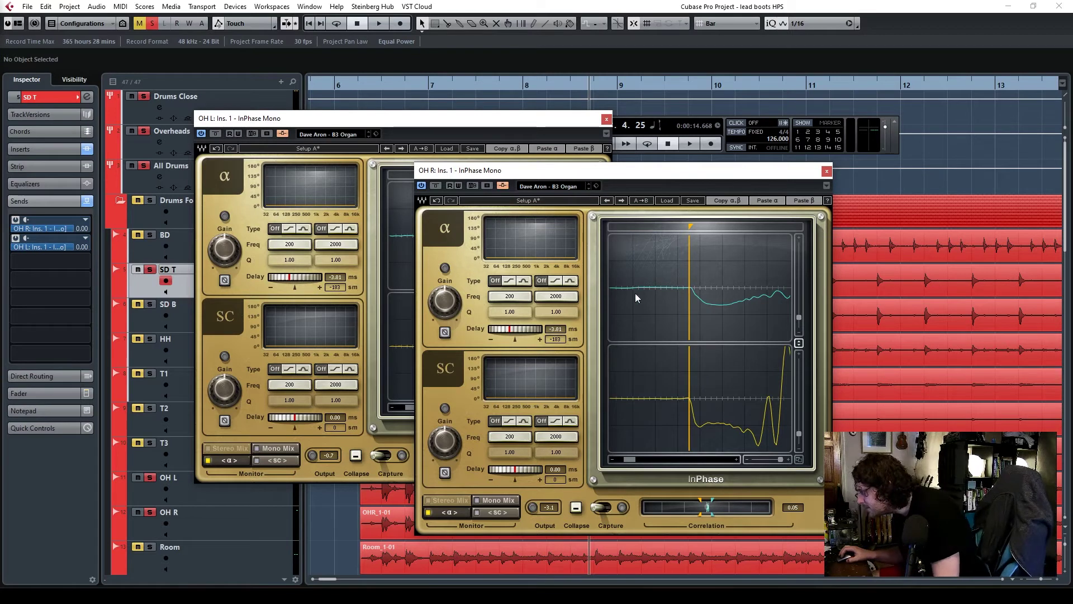
# Set the alpha delay in the OH R InPhase to -3.83 ms and close both plug-in windows.
pyautogui.moveTo(532, 329); pyautogui.dragTo(534, 331)
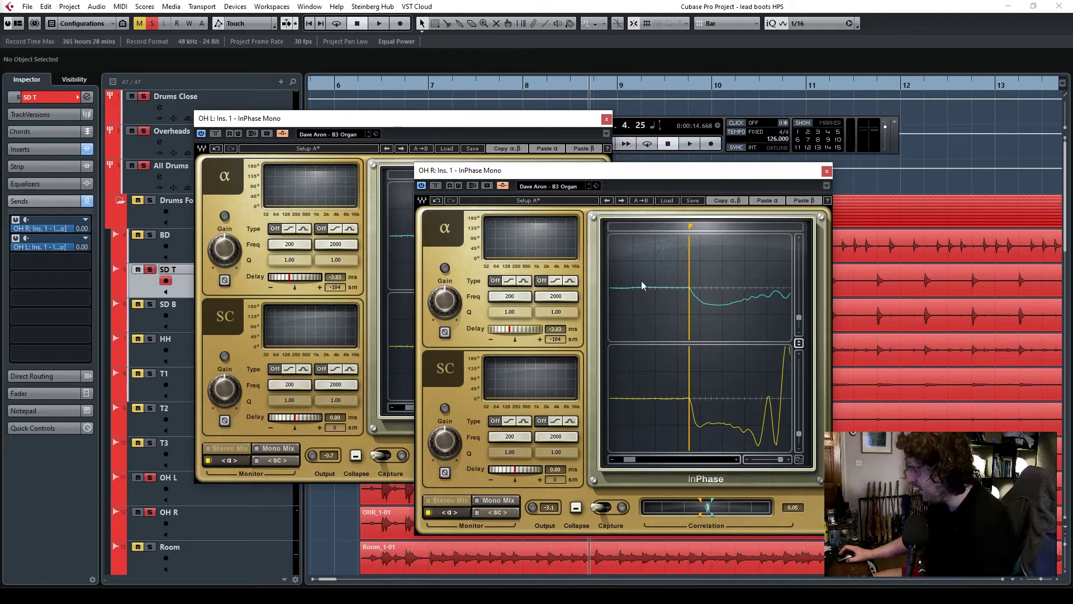
pyautogui.click(826, 171)
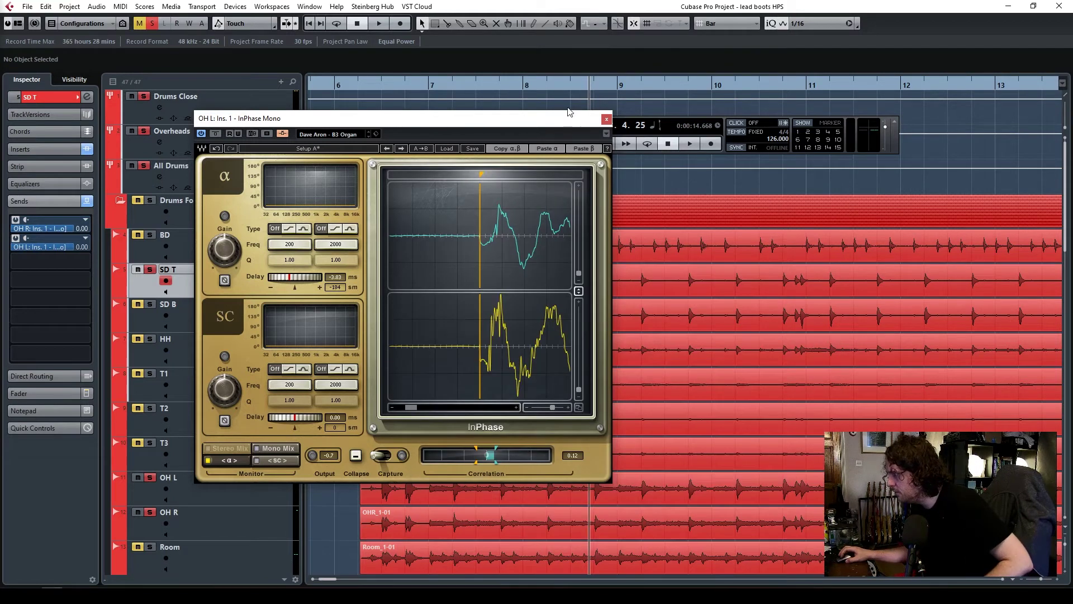
pyautogui.click(606, 119)
# Set the track delay to -3.81 ms on OH L and -3.83 ms on OH R.
pyautogui.click(225, 494)
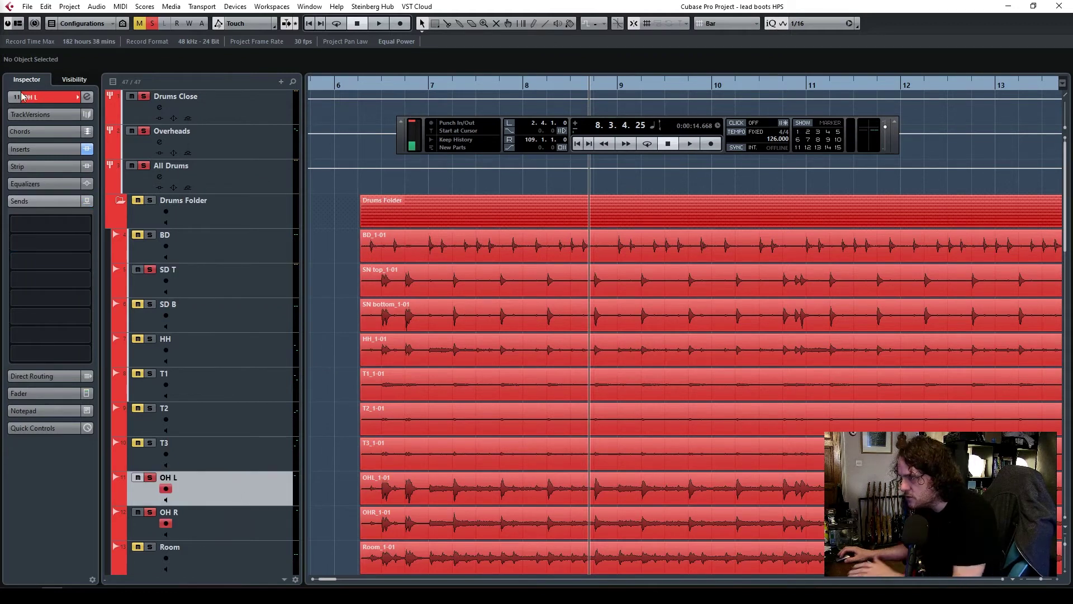
pyautogui.click(44, 97)
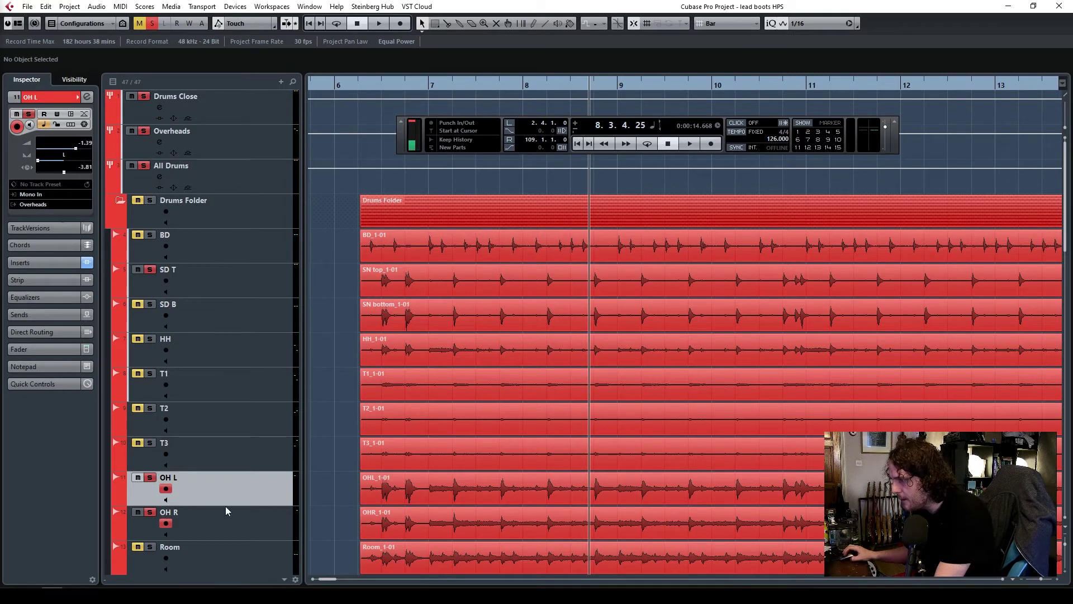
pyautogui.click(216, 519)
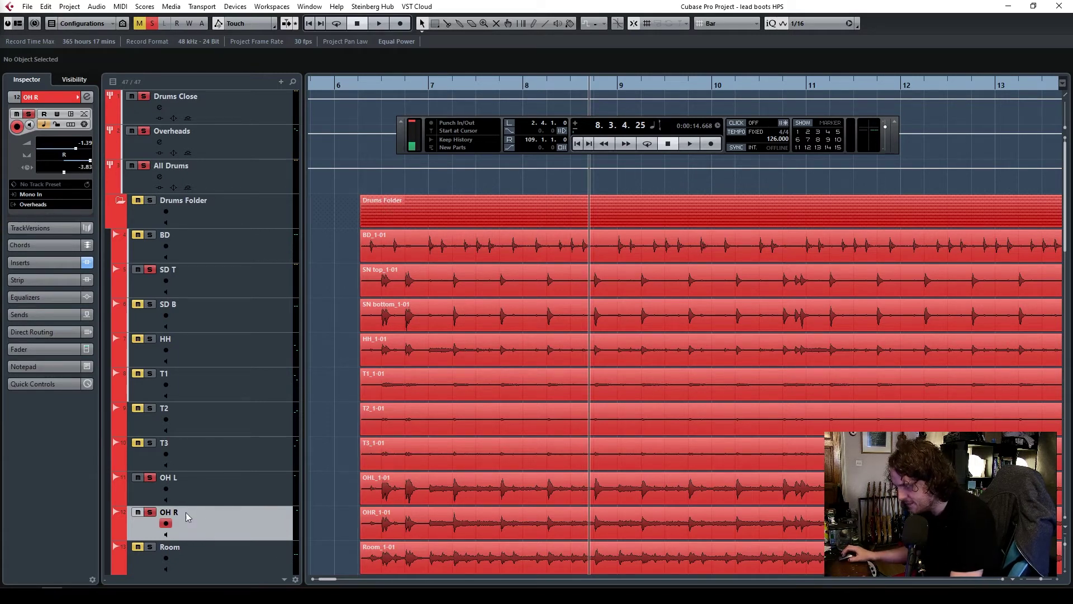
# Remove the InPhase insert effect from the OH L track.
pyautogui.press('Up')
pyautogui.click(57, 260)
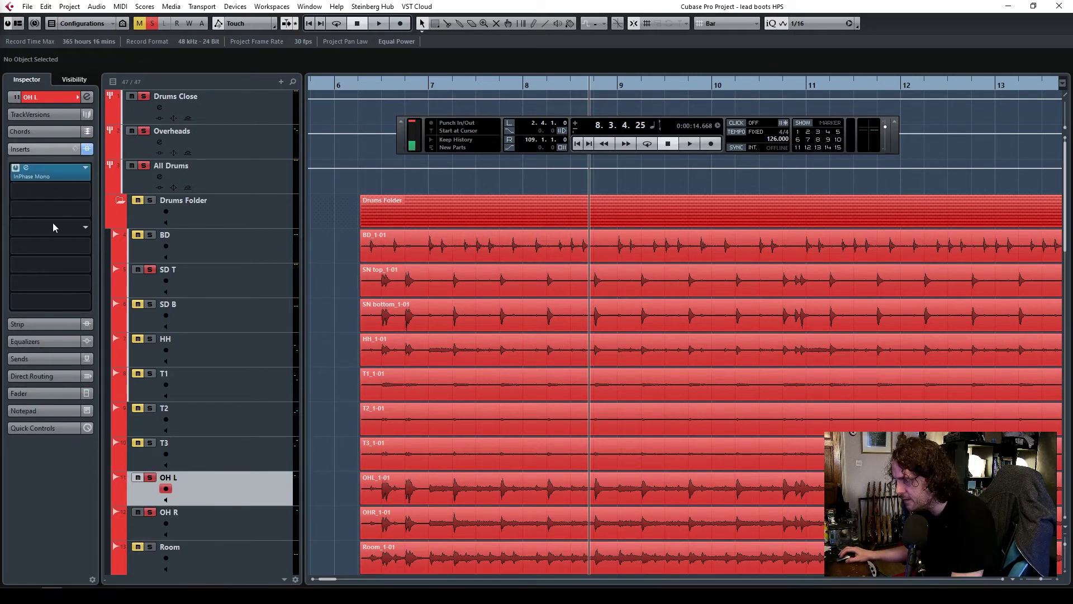
pyautogui.click(82, 169)
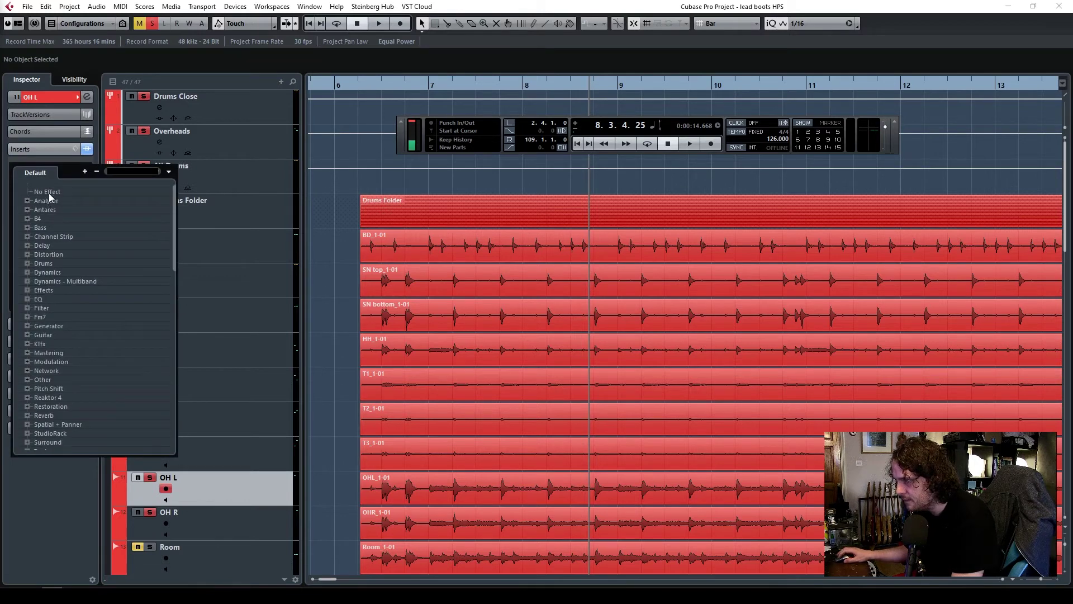
pyautogui.click(49, 192)
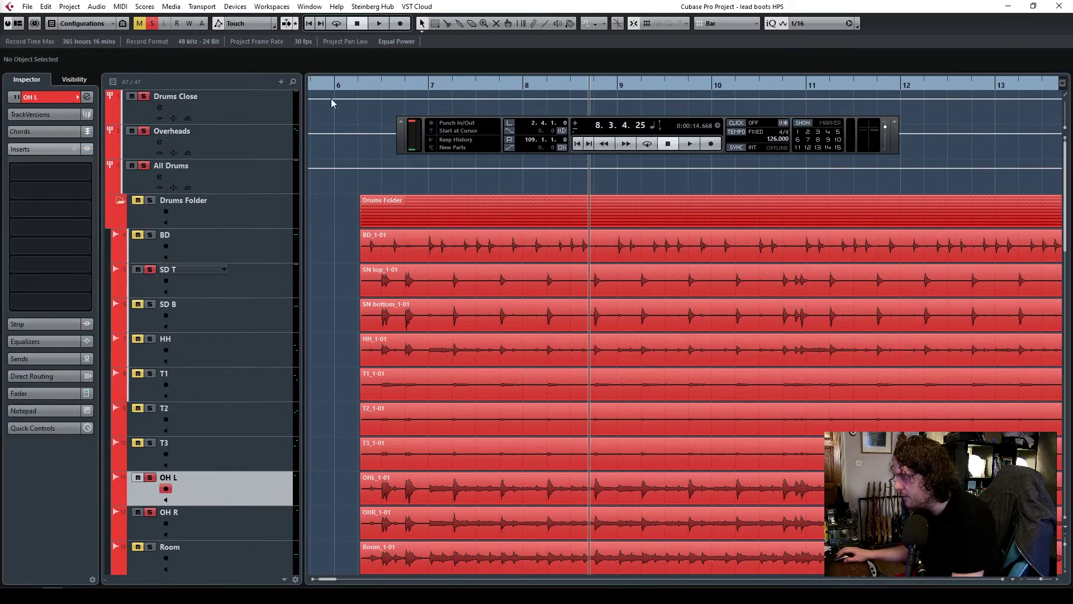
# Add BD to the soloed tracks, audition the drums from bar 6 and show the OH L track delay.
pyautogui.click(354, 85)
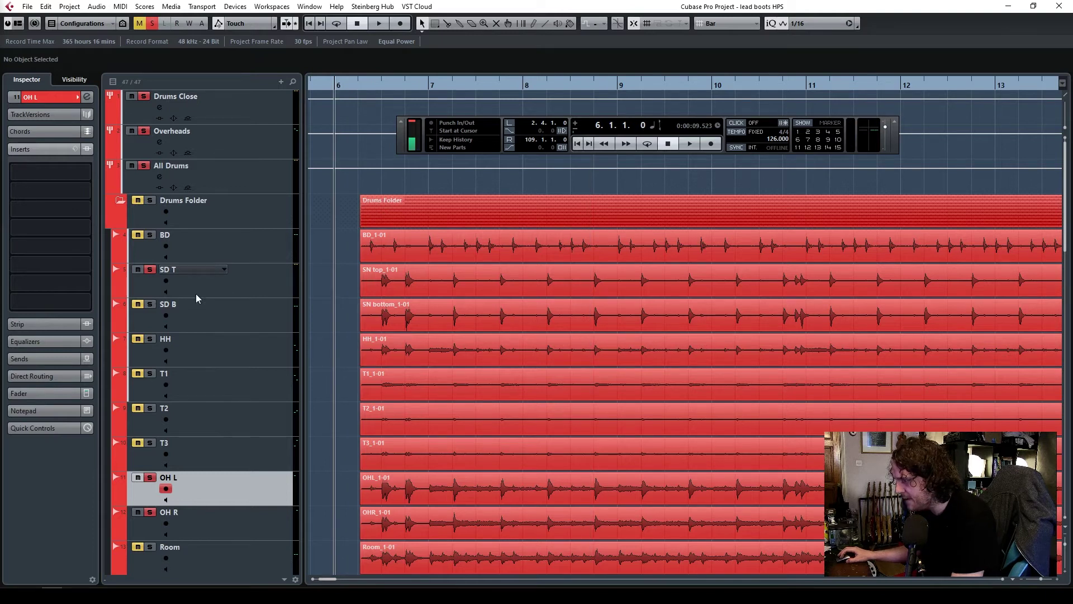
pyautogui.click(150, 235)
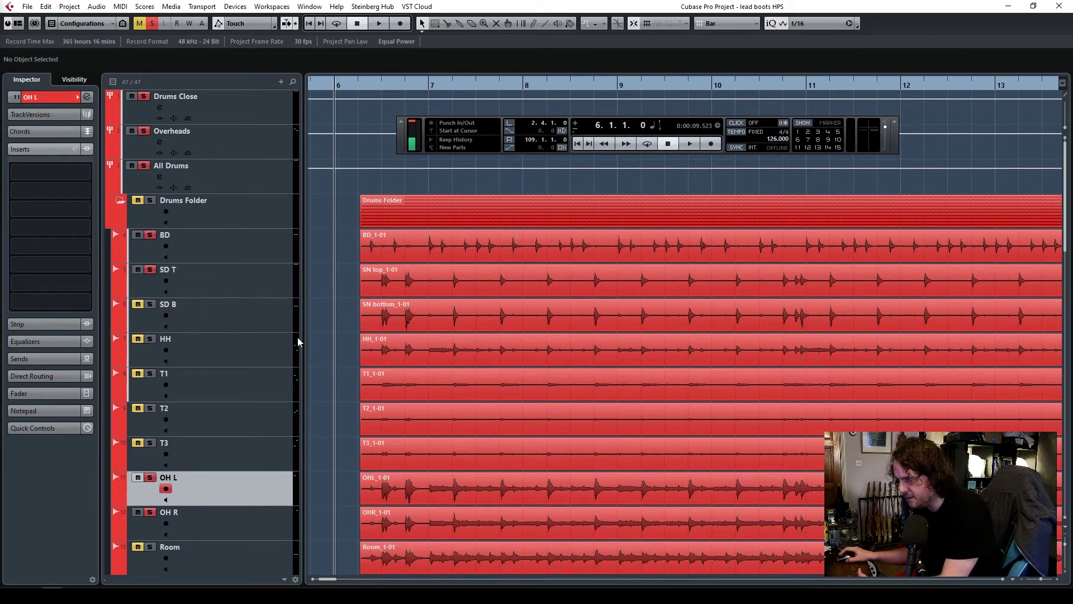
pyautogui.press('space')
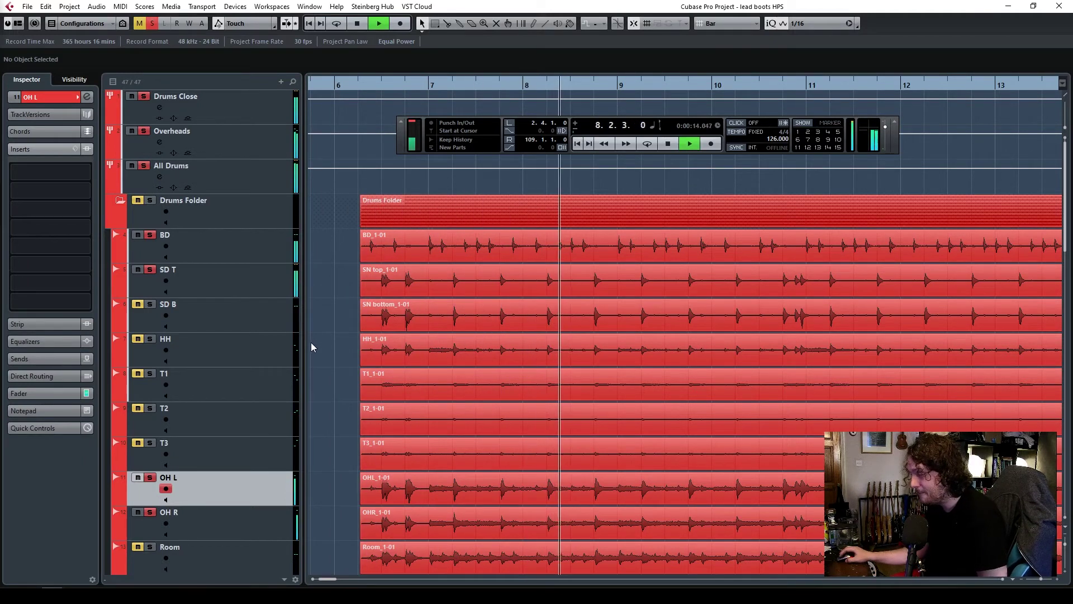
pyautogui.click(55, 98)
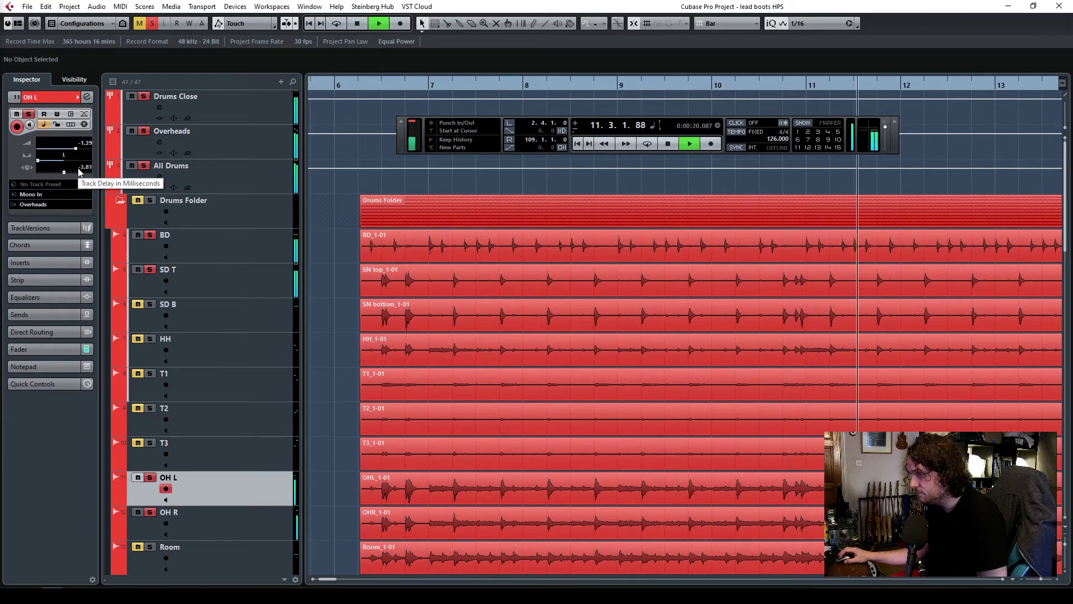
pyautogui.press('space')
# Duplicate the OH L and OH R tracks and arrange both copies together below the original overhead pair.
pyautogui.click(239, 465)
pyautogui.click(243, 496)
pyautogui.scroll(-5, 264, 514)
pyautogui.scroll(3, 236, 436)
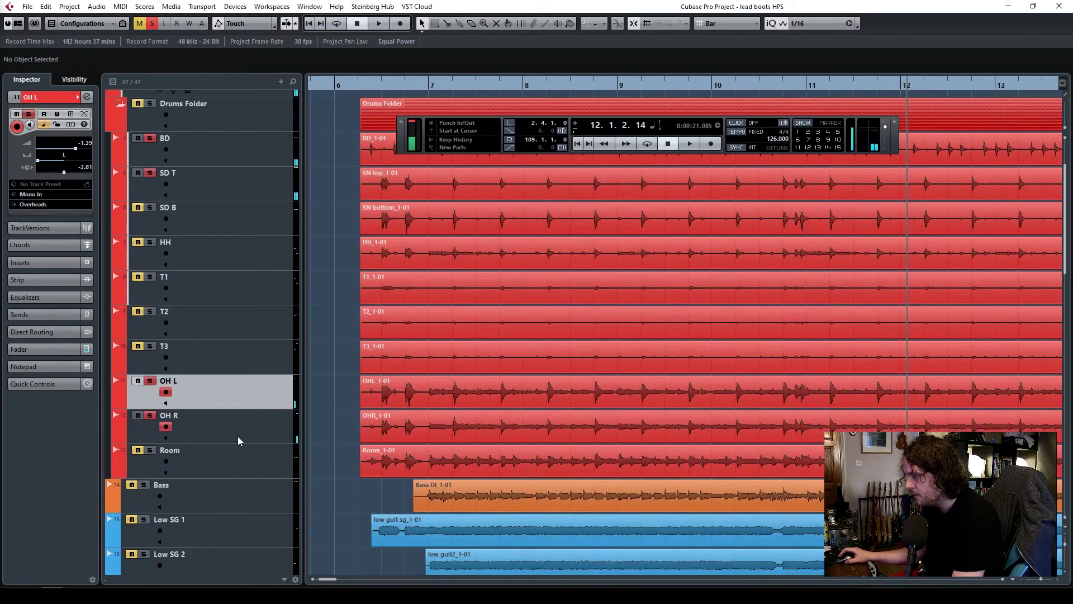
pyautogui.keyDown('shift'); pyautogui.click(235, 431); pyautogui.keyUp('shift')
pyautogui.rightClick(229, 428)
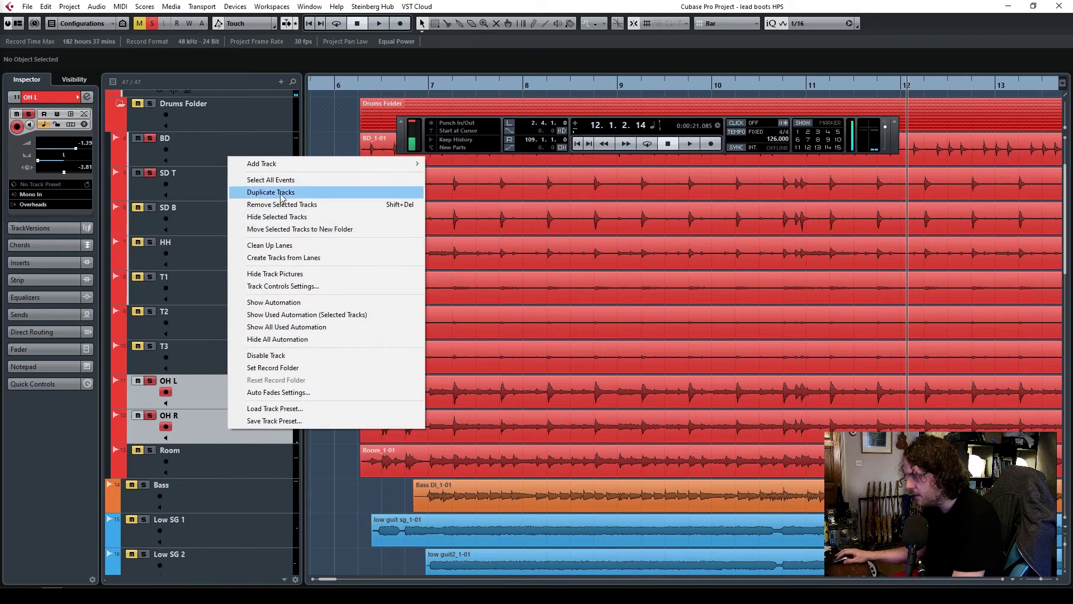
pyautogui.click(263, 190)
pyautogui.click(243, 428)
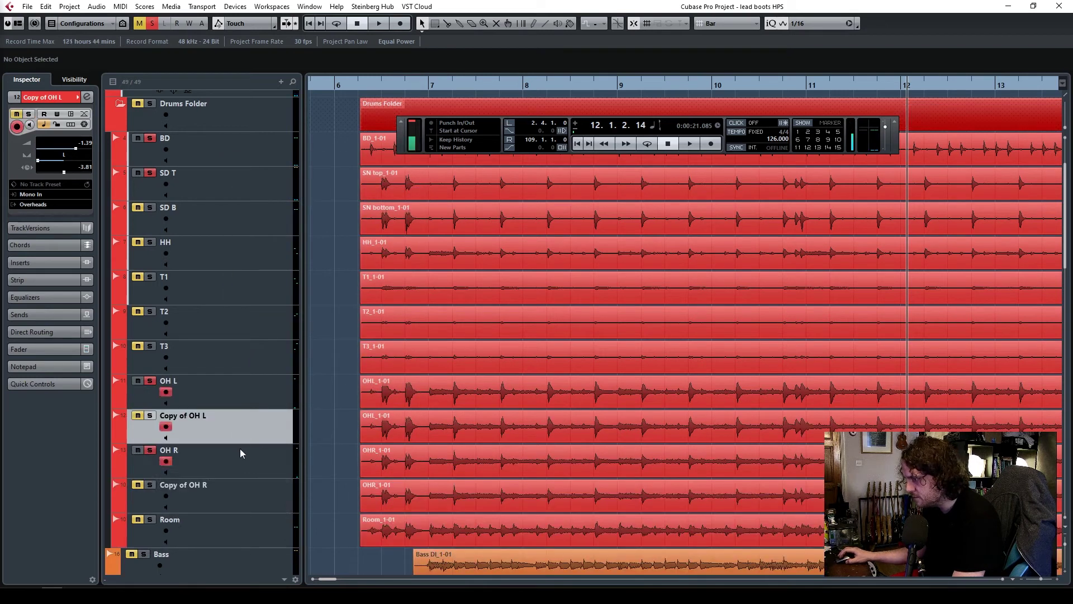
pyautogui.moveTo(250, 455); pyautogui.dragTo(249, 467)
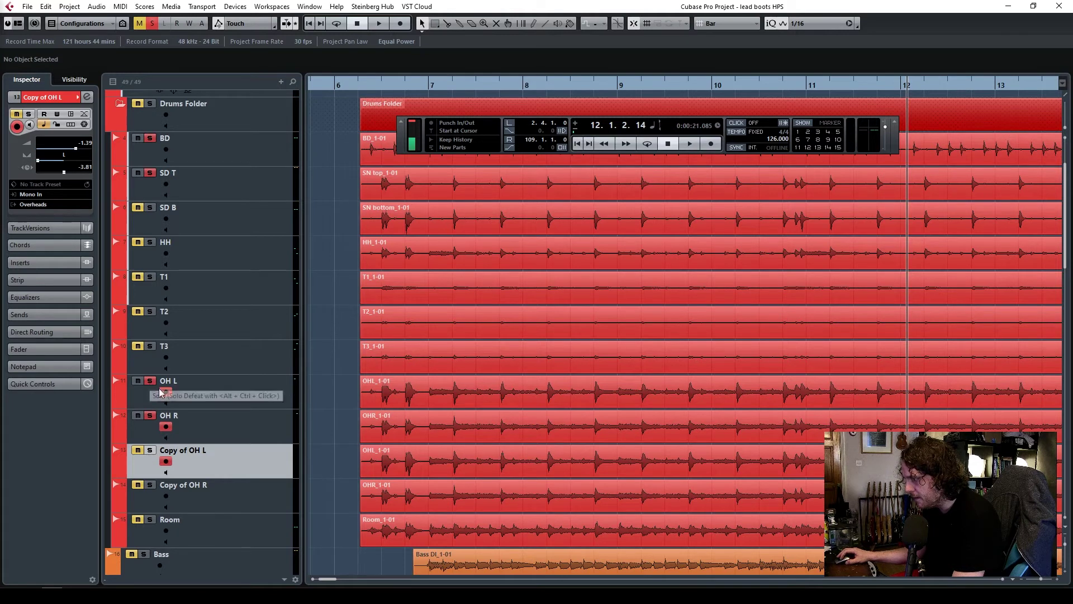
# Reset the track delay of both overhead copies to 0.00 ms and switch off solo on OH R.
pyautogui.click(361, 88)
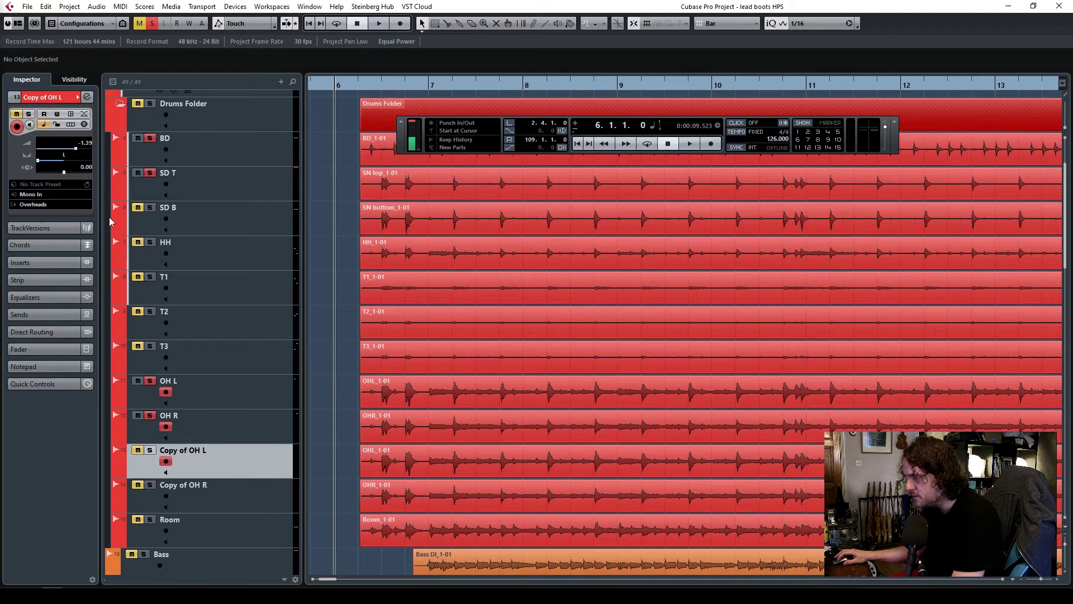
pyautogui.click(254, 492)
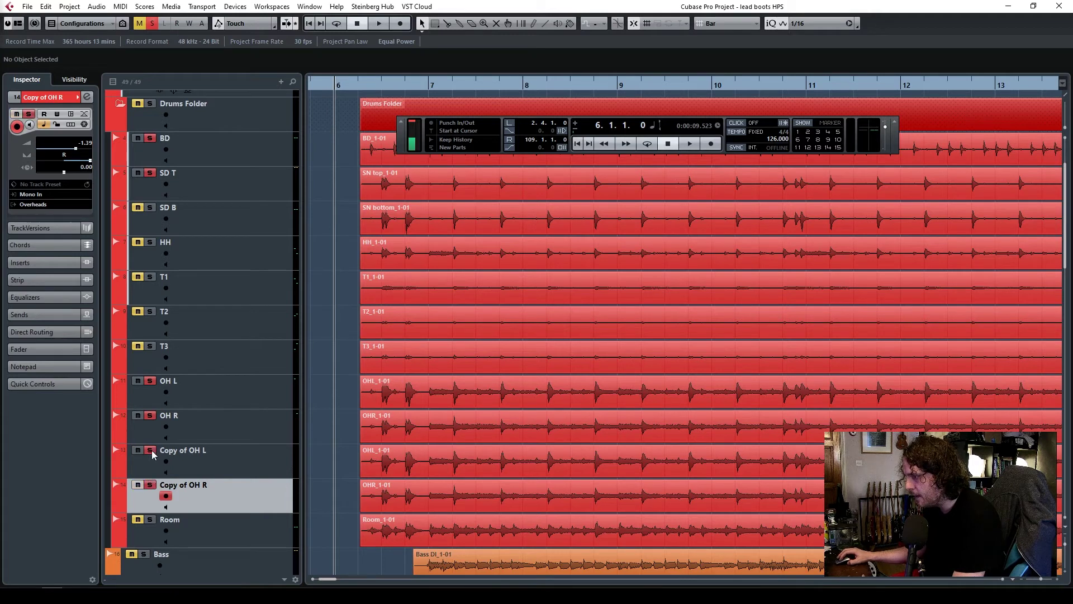
pyautogui.click(150, 416)
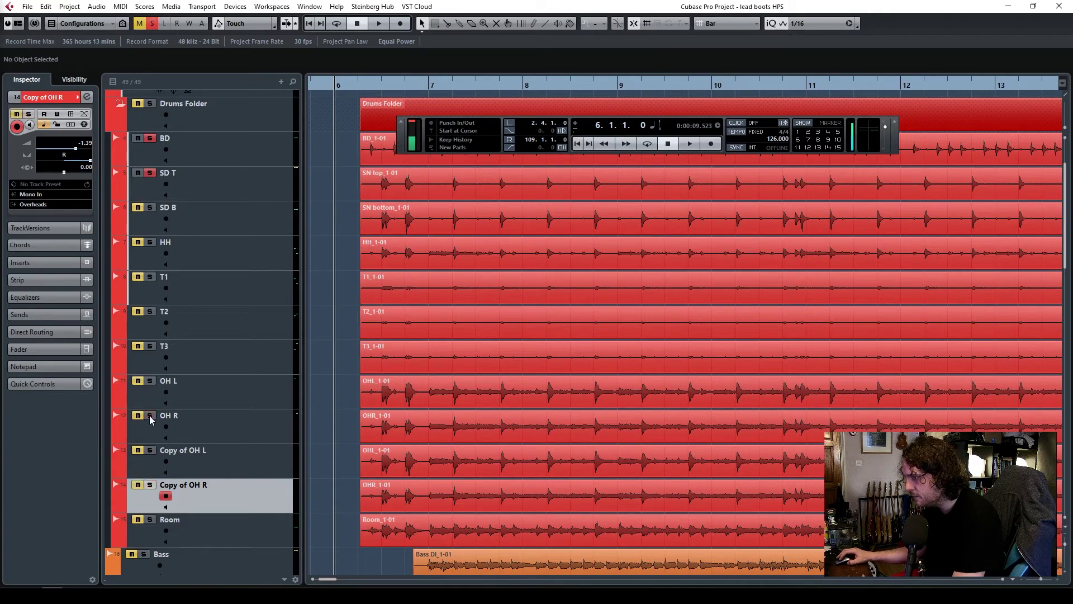
# Unlink the four overhead channels, originals and copies, in the MixConsole.
pyautogui.click(246, 471)
pyautogui.rightClick(246, 471)
pyautogui.click(227, 474)
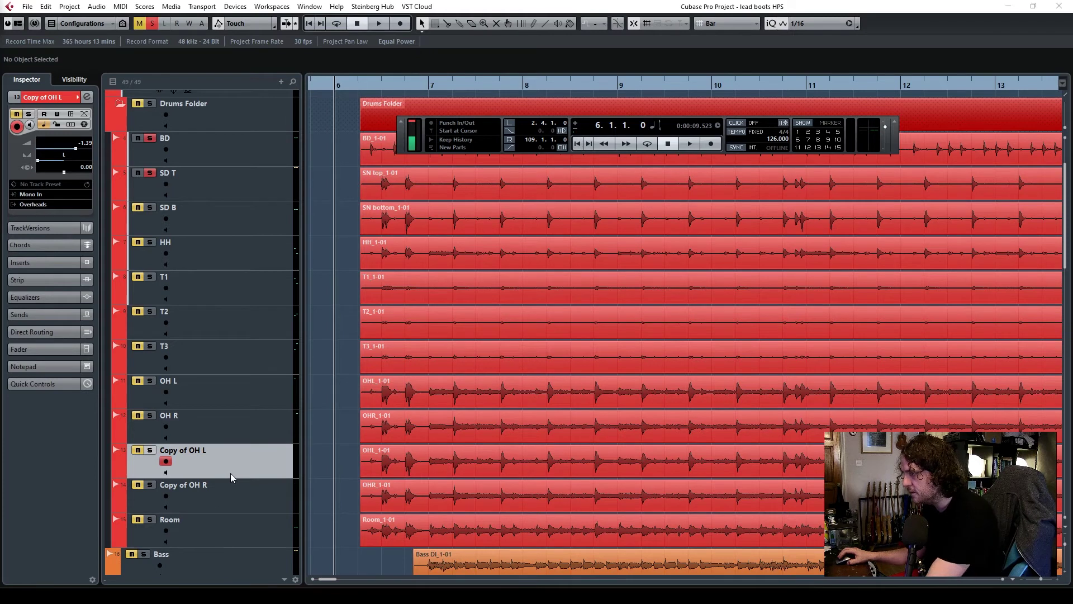
pyautogui.press('F3')
pyautogui.moveTo(943, 582); pyautogui.dragTo(827, 575)
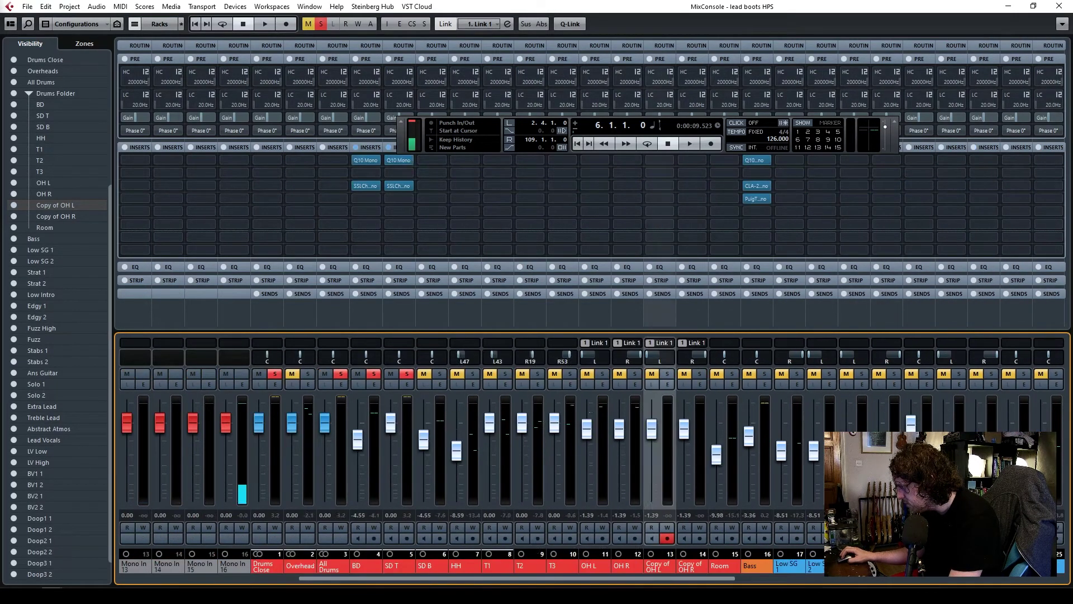
pyautogui.moveTo(516, 577); pyautogui.dragTo(623, 577)
pyautogui.click(367, 566)
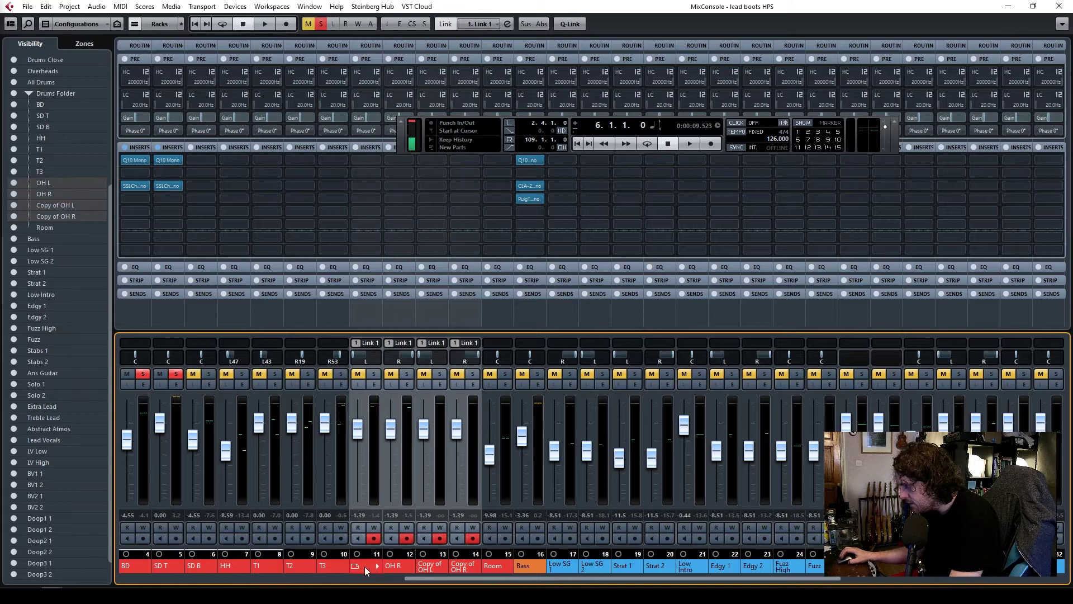
pyautogui.rightClick(364, 566)
pyautogui.click(440, 312)
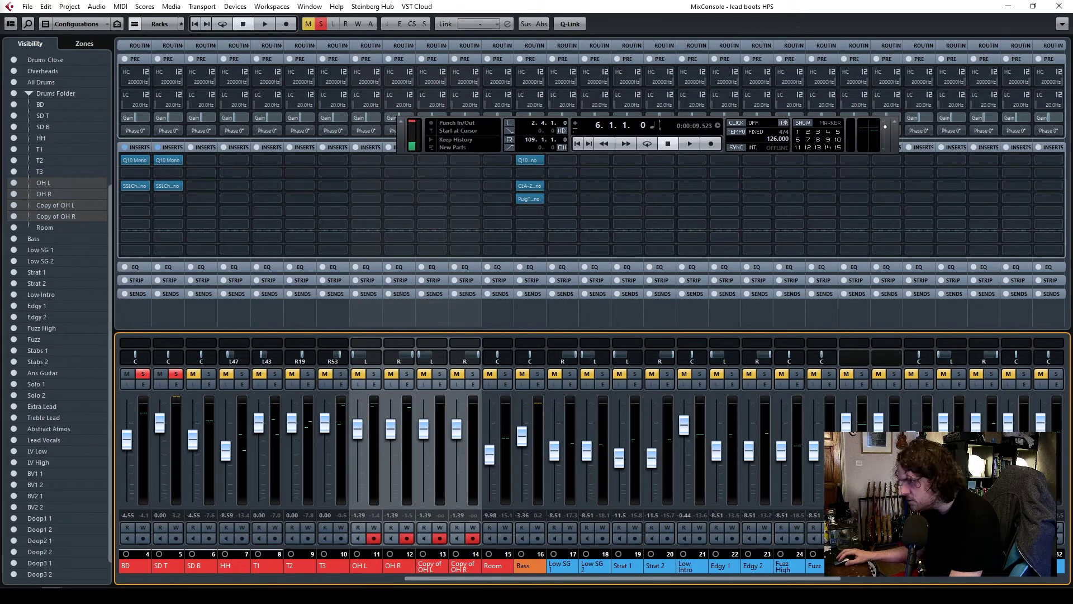
# Link the original OH L and OH R channels as their own pair.
pyautogui.click(366, 567)
pyautogui.keyDown('ctrl'); pyautogui.click(399, 569); pyautogui.keyUp('ctrl')
pyautogui.rightClick(399, 568)
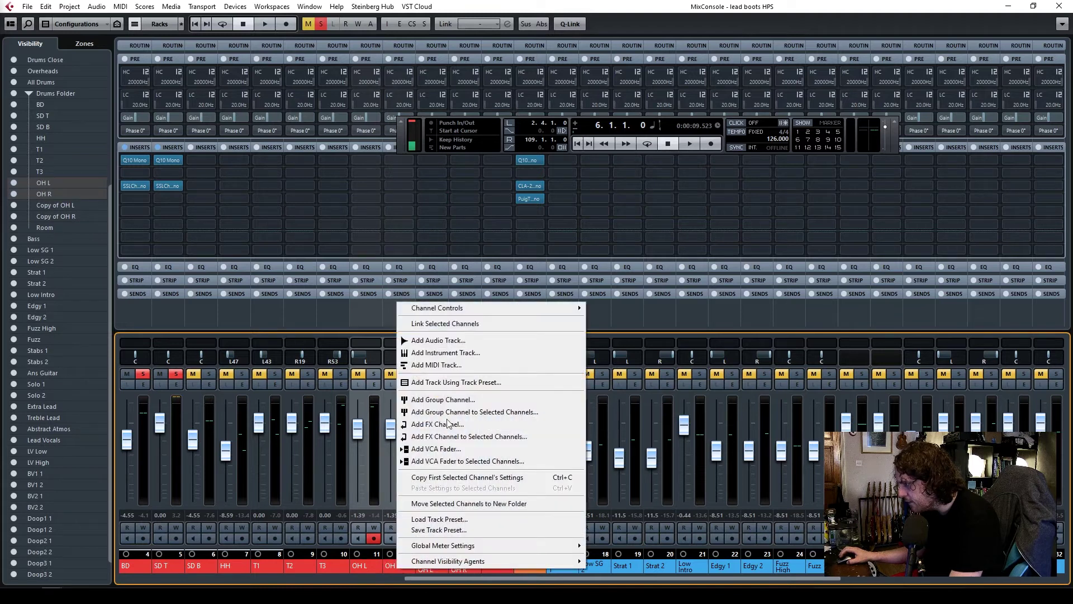
pyautogui.click(475, 327)
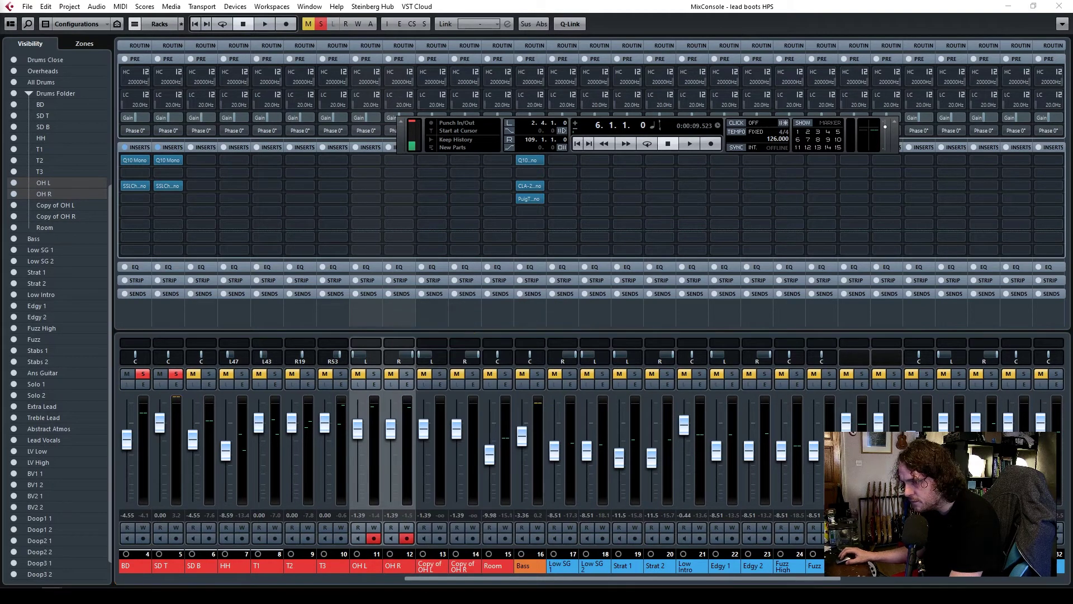
# Link the Copy of OH L and Copy of OH R channels as a second, separate pair.
pyautogui.click(430, 565)
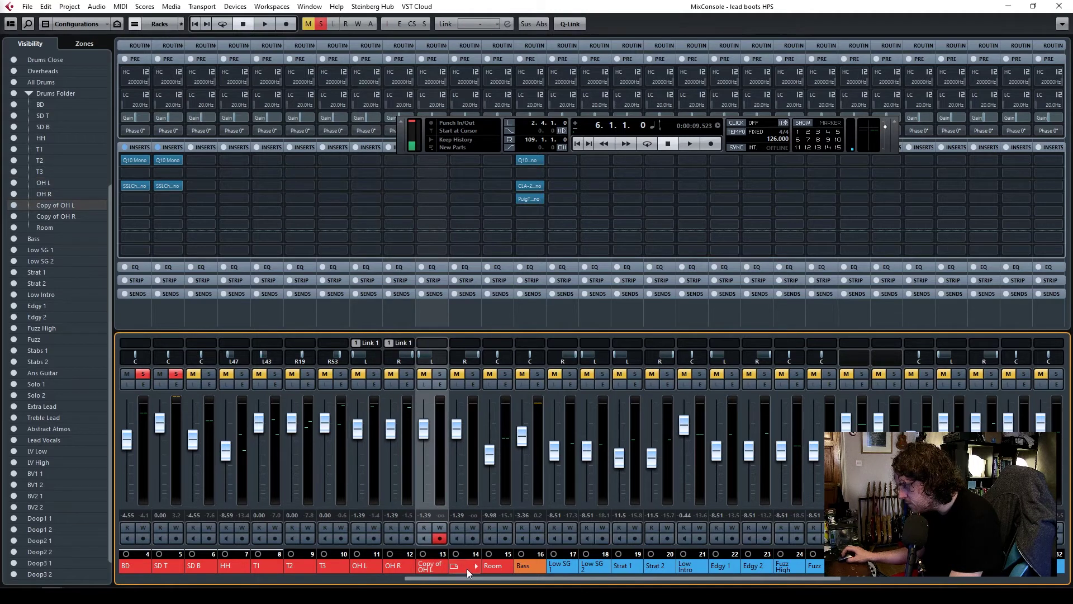
pyautogui.keyDown('ctrl'); pyautogui.click(468, 568); pyautogui.keyUp('ctrl')
pyautogui.rightClick(464, 568)
pyautogui.click(526, 323)
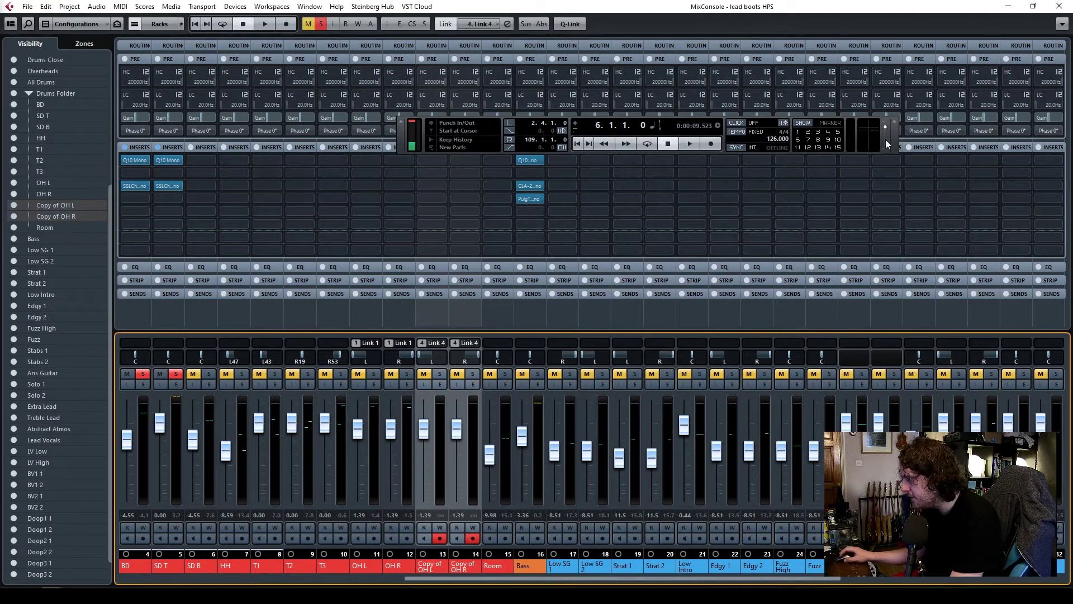
# Close the MixConsole and audition the drums from bar 6 with the aligned OH L and OH R soloed.
pyautogui.click(1058, 7)
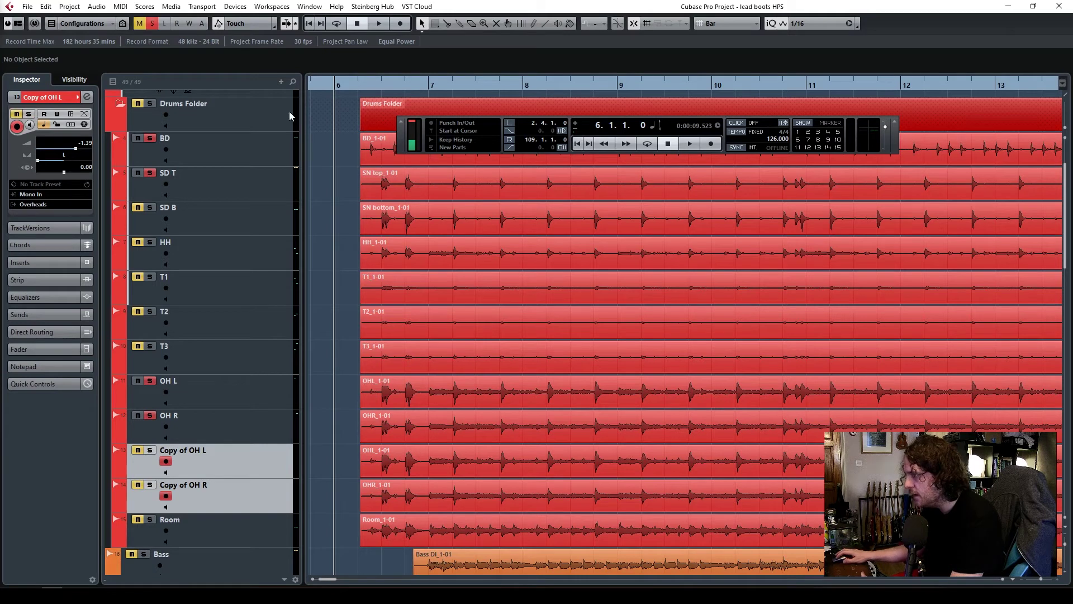
pyautogui.press('space')
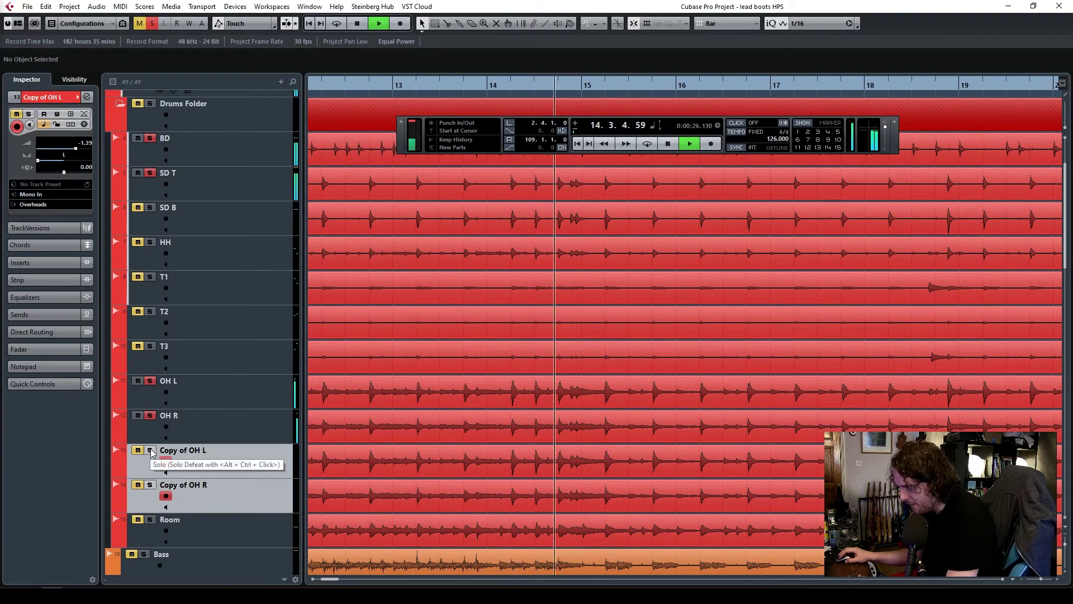
pyautogui.press('space')
pyautogui.click(603, 144)
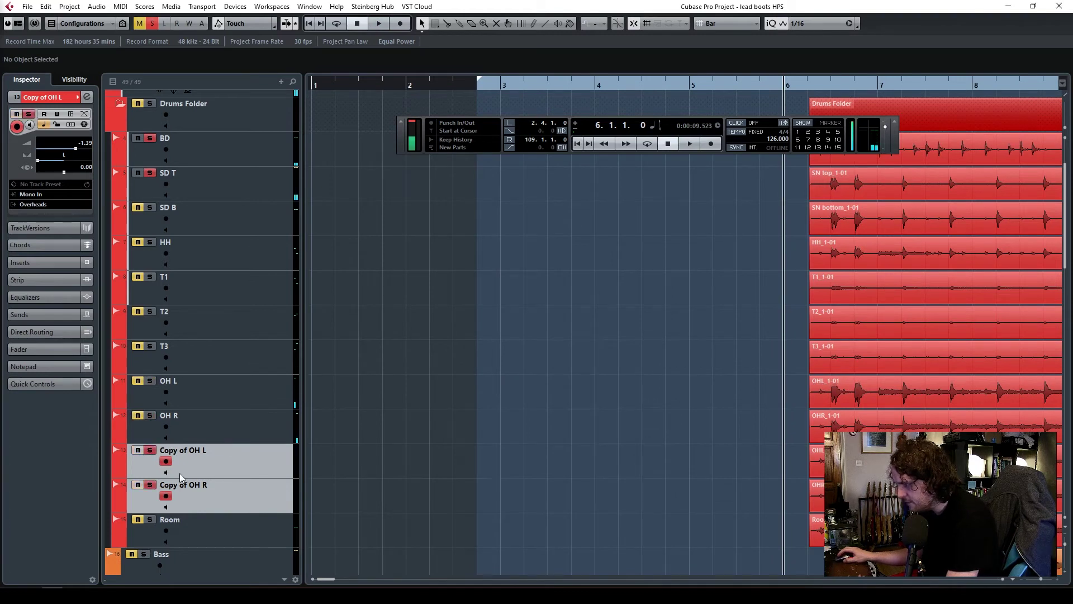
# Play the drums from bar 6 again, switching solo between the unaligned overhead copies and the aligned originals to compare them.
pyautogui.press('space')
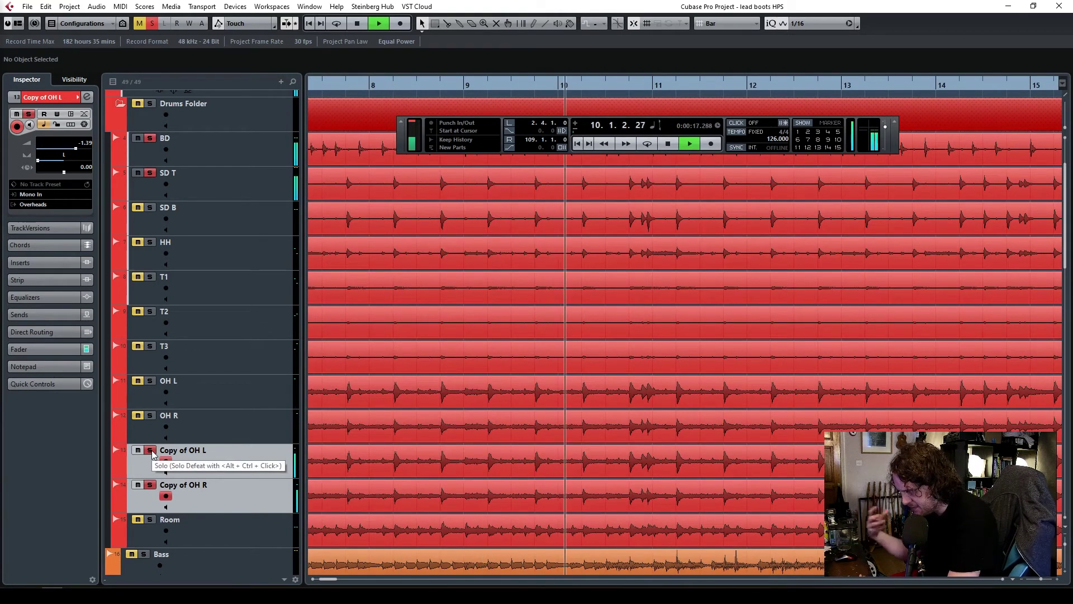
pyautogui.click(150, 419)
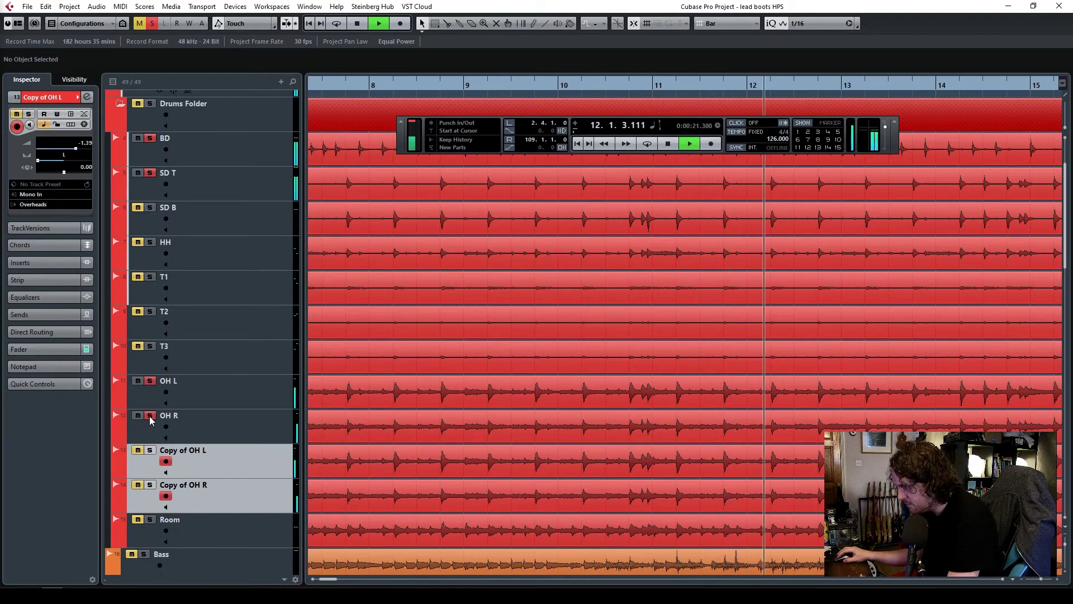
pyautogui.click(553, 140)
pyautogui.click(670, 144)
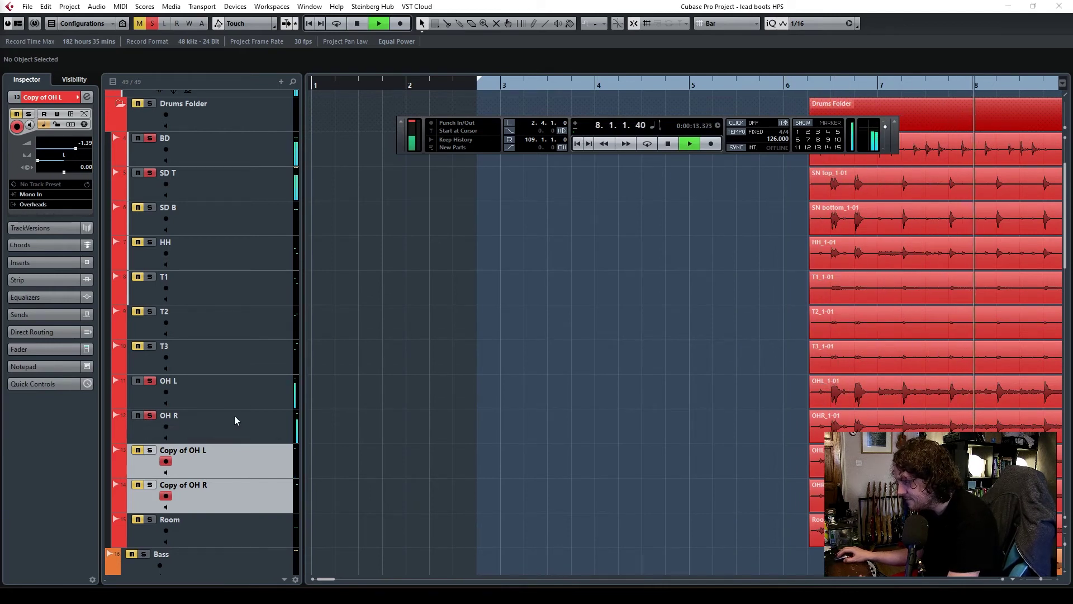
pyautogui.click(149, 451)
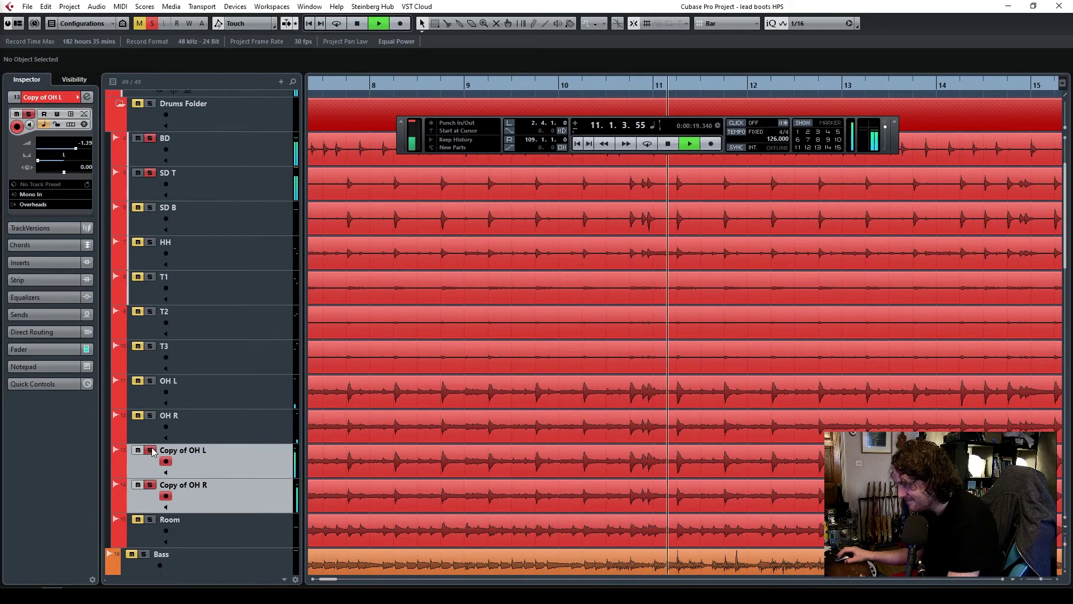
pyautogui.moveTo(149, 450); pyautogui.dragTo(150, 382)
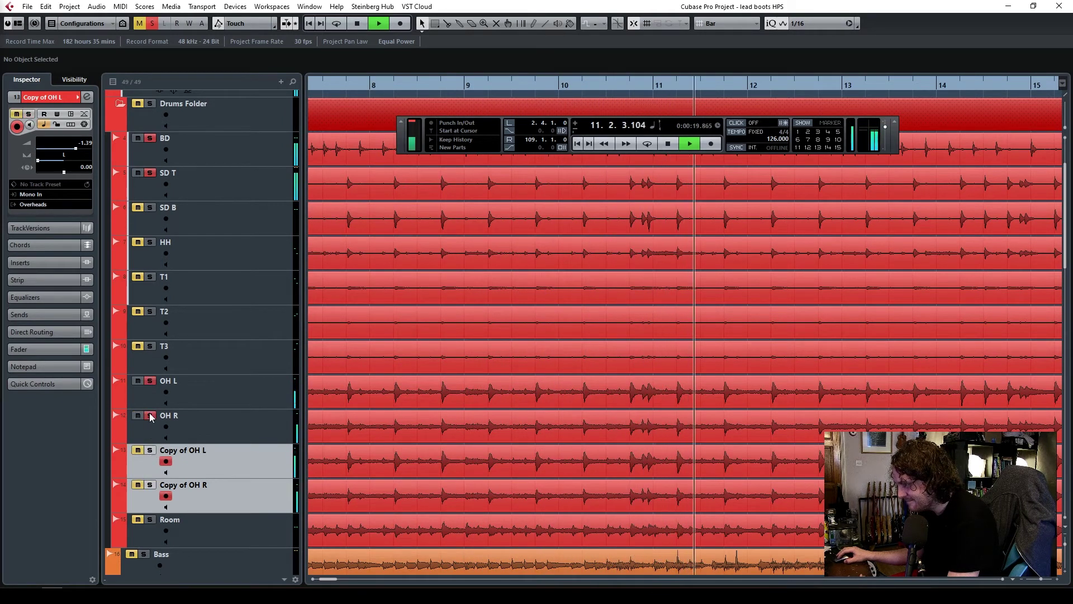
pyautogui.click(669, 143)
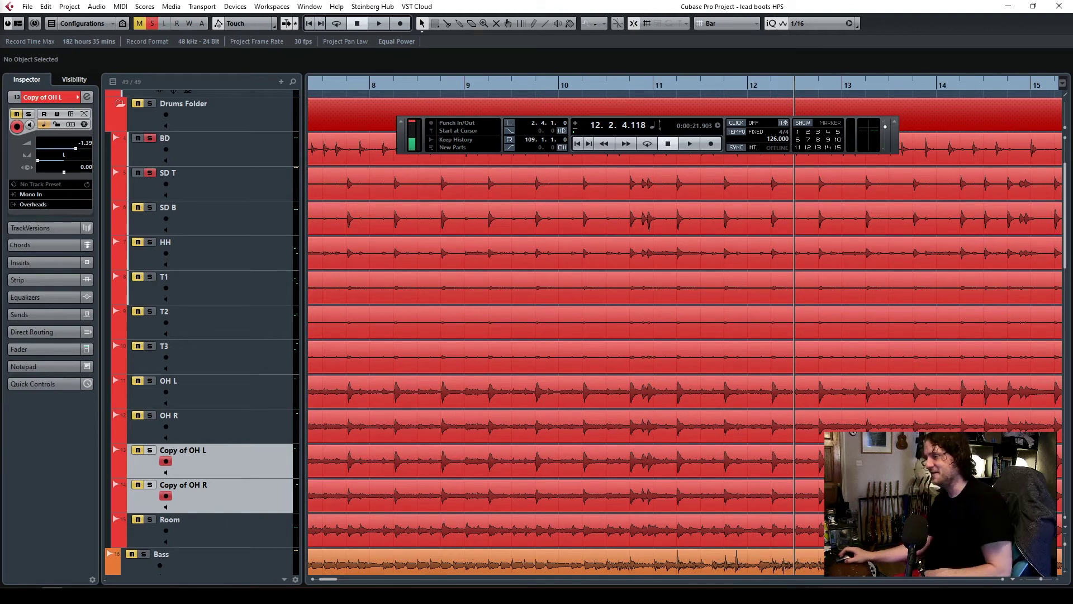
# Delete the Copy of OH L and Copy of OH R tracks.
pyautogui.click(218, 529)
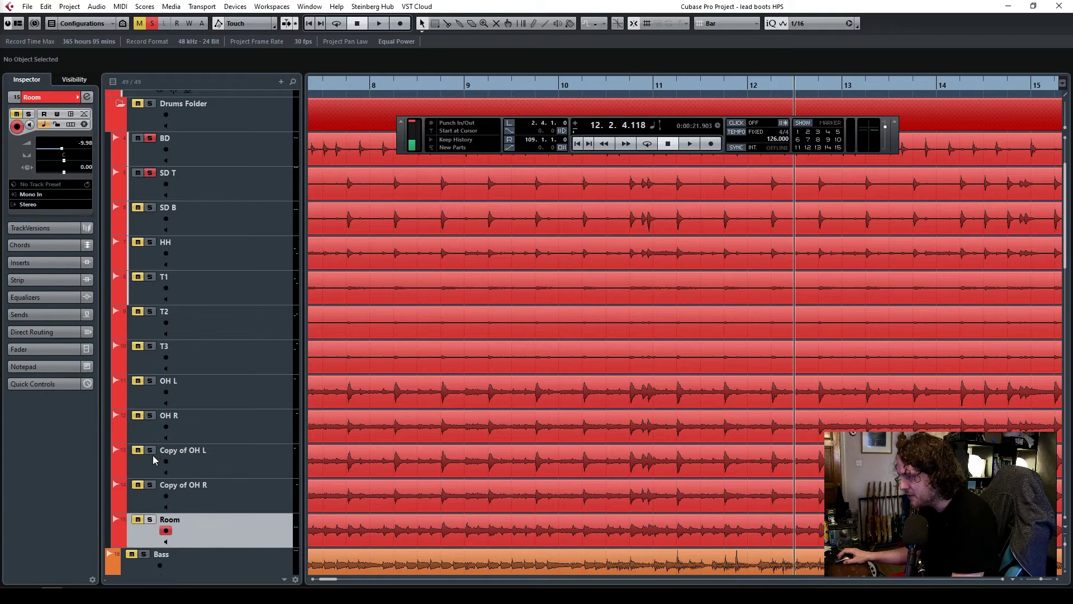
pyautogui.click(237, 455)
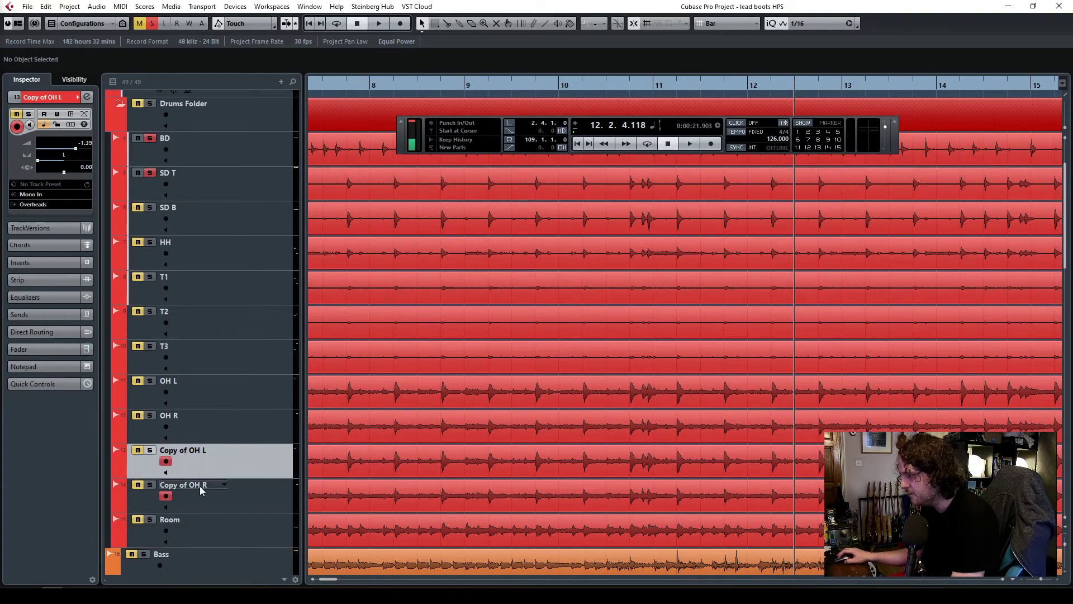
pyautogui.click(224, 503)
pyautogui.keyDown('ctrl'); pyautogui.click(243, 461); pyautogui.keyUp('ctrl')
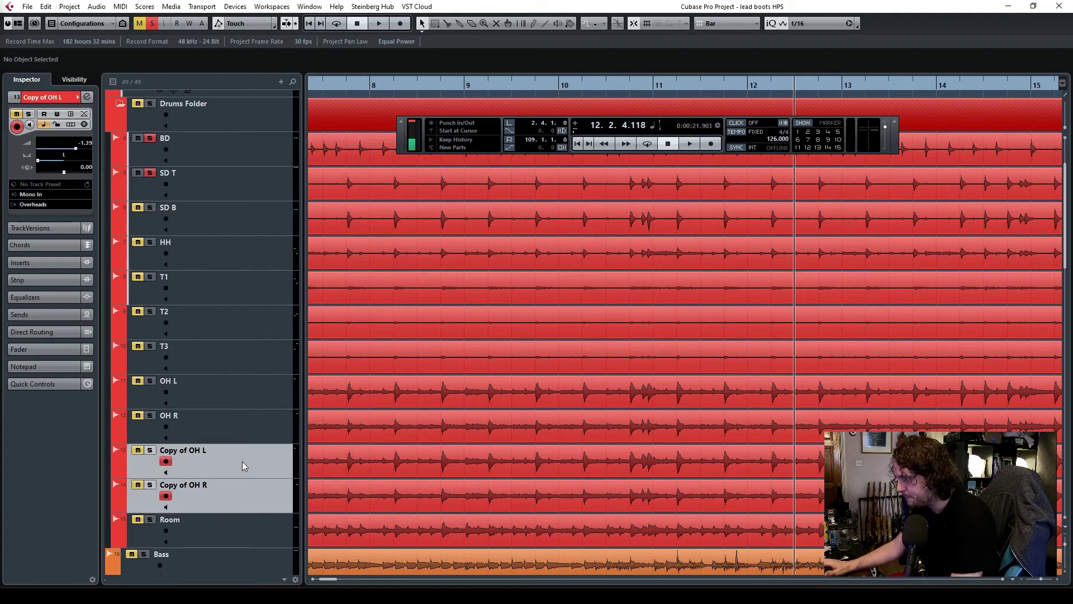
pyautogui.press('Delete')
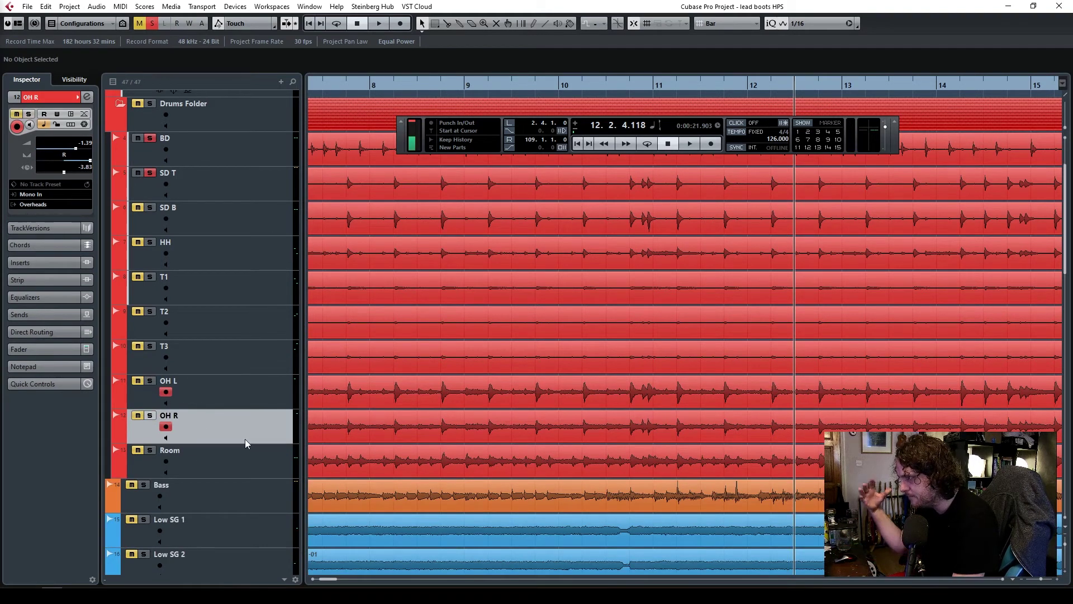
# Return the playhead to bar 6 and insert InPhase Mono in the first insert slot of the Room track.
pyautogui.click(668, 143)
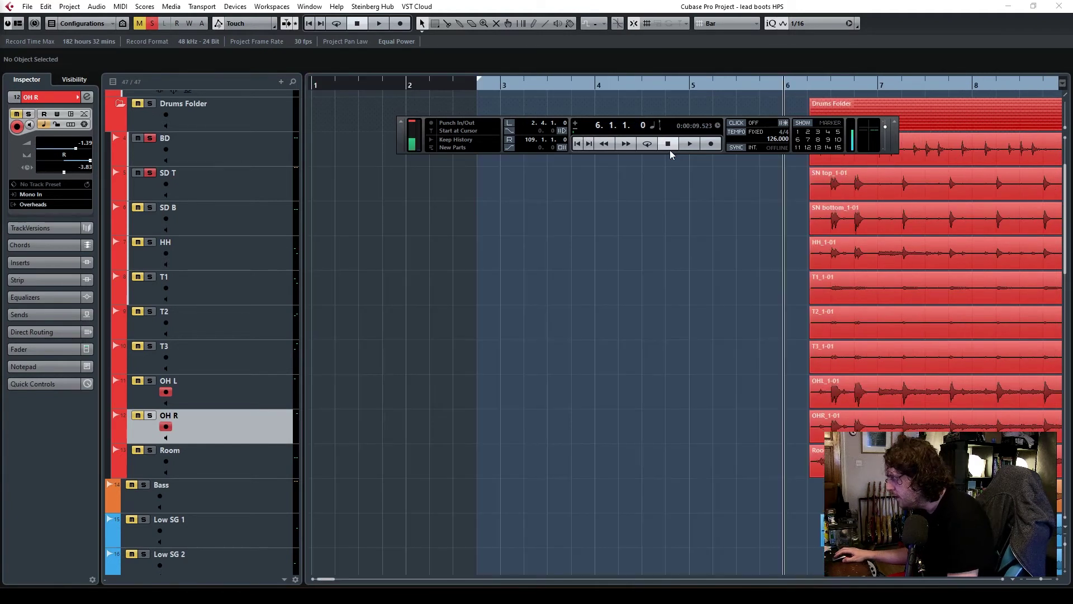
pyautogui.click(234, 473)
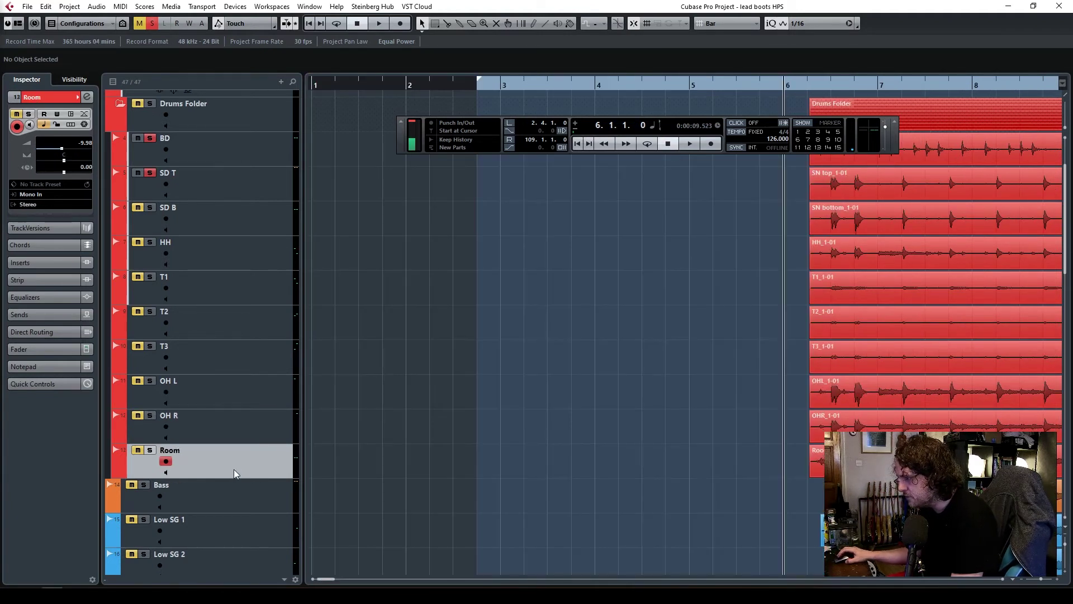
pyautogui.click(39, 262)
pyautogui.click(76, 178)
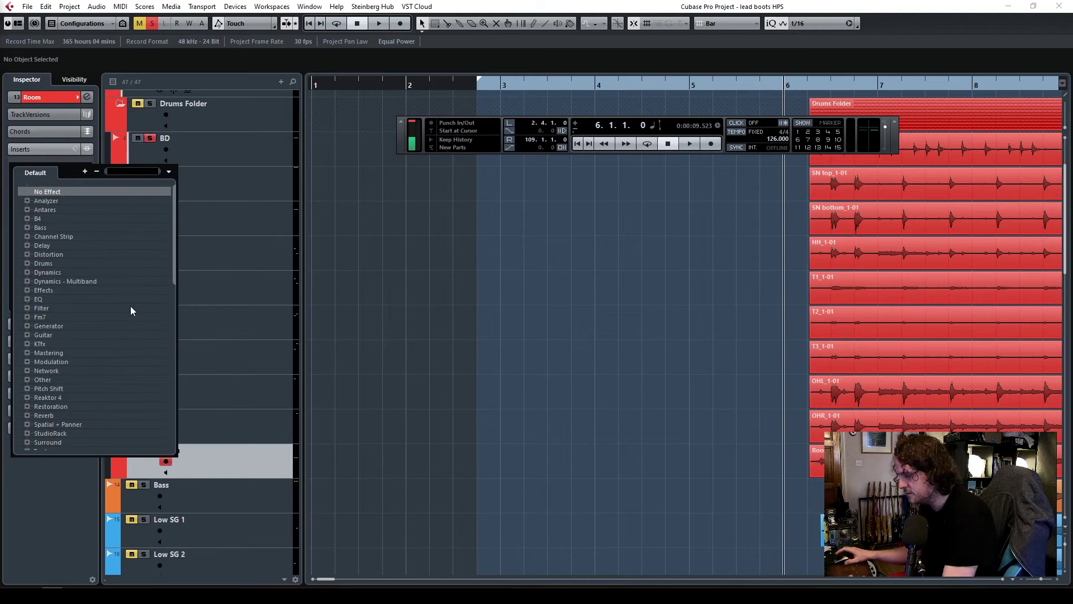
pyautogui.write('inphase')
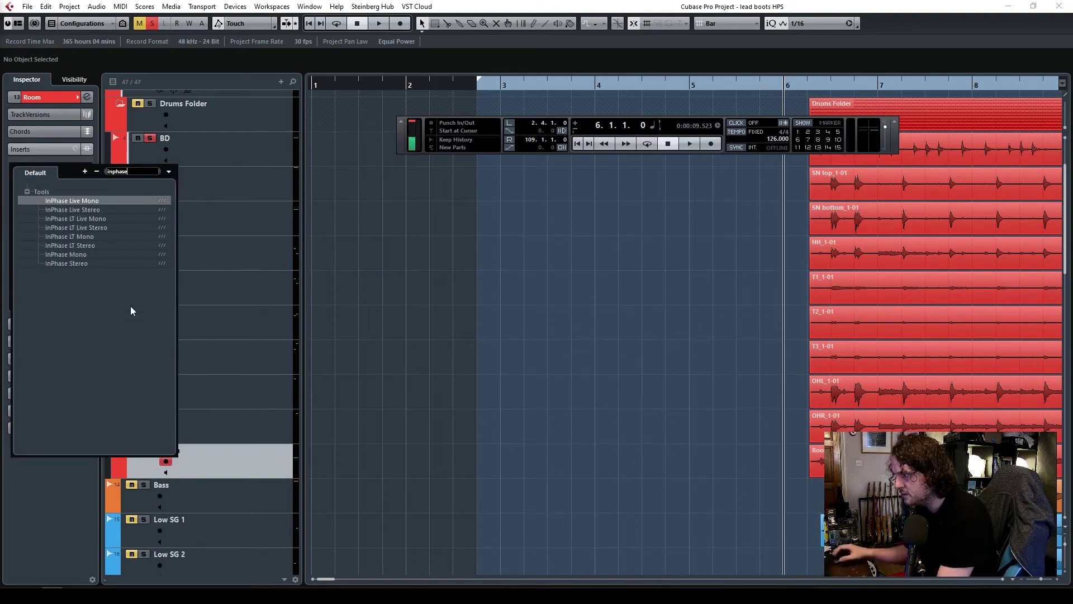
pyautogui.click(76, 255)
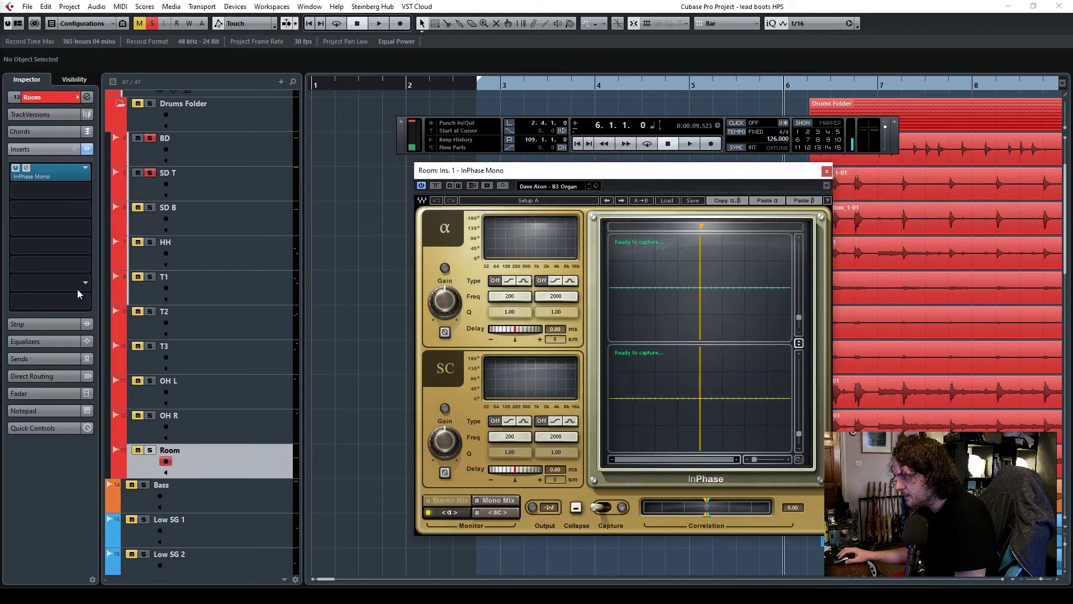
pyautogui.moveTo(508, 175); pyautogui.dragTo(406, 199)
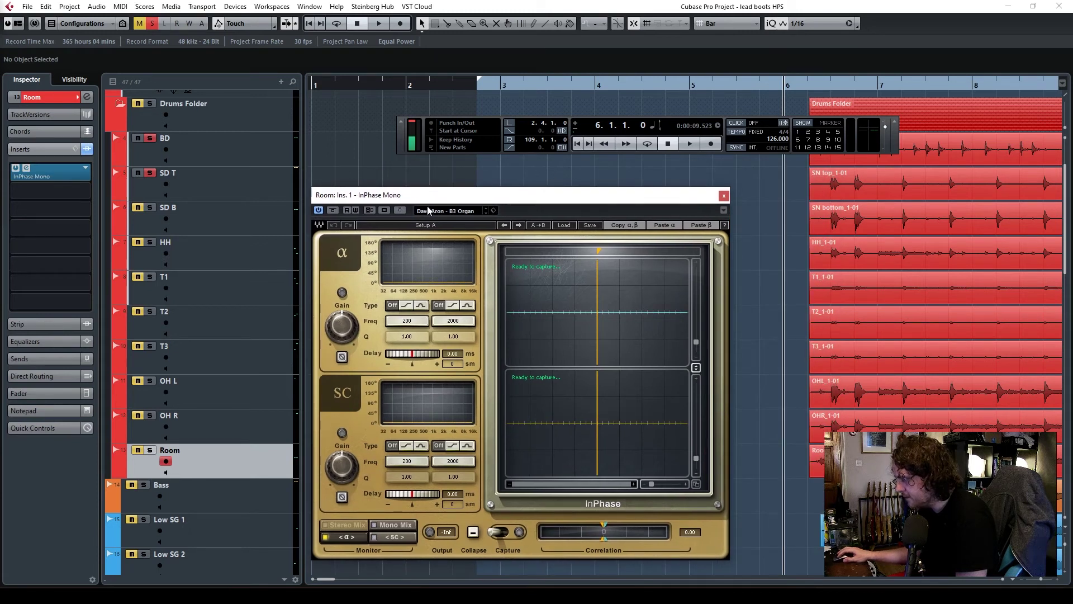
# Route the first send of the SD T track to the side-chain of the Room track's InPhase Mono.
pyautogui.click(179, 198)
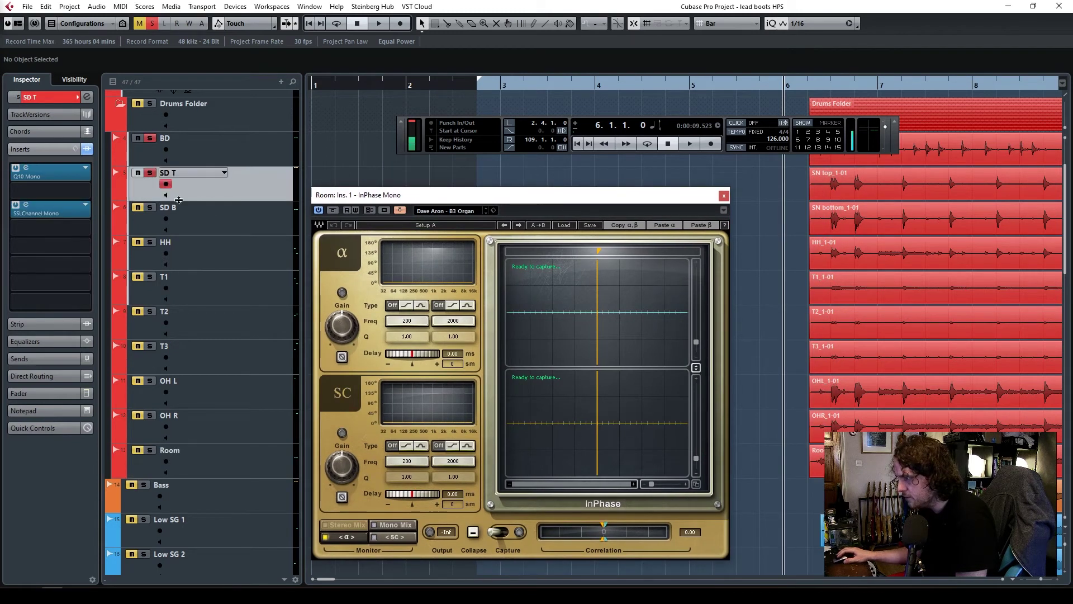
pyautogui.click(38, 360)
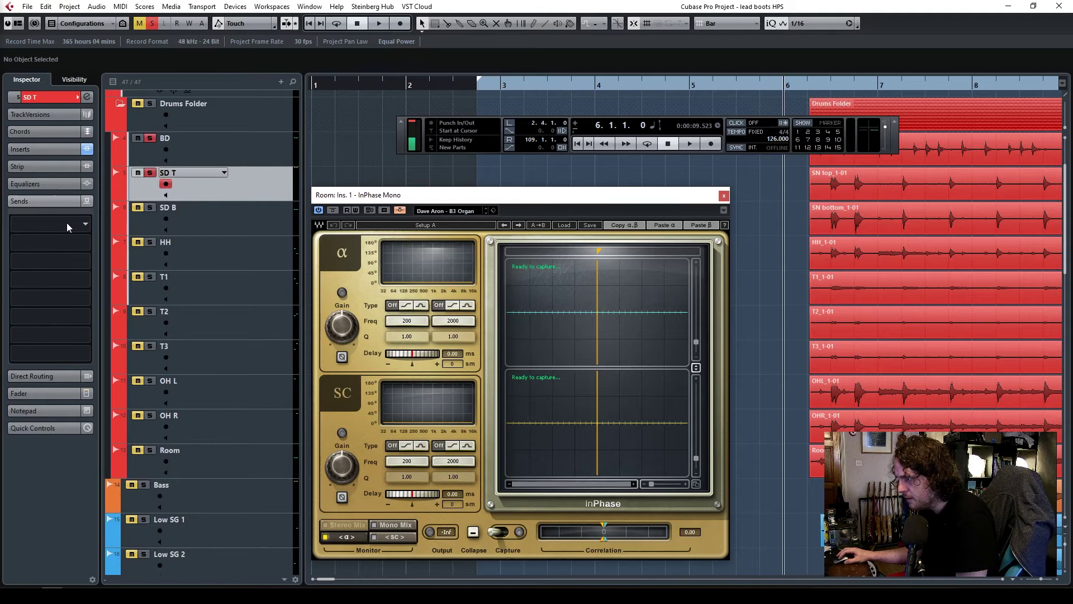
pyautogui.click(84, 226)
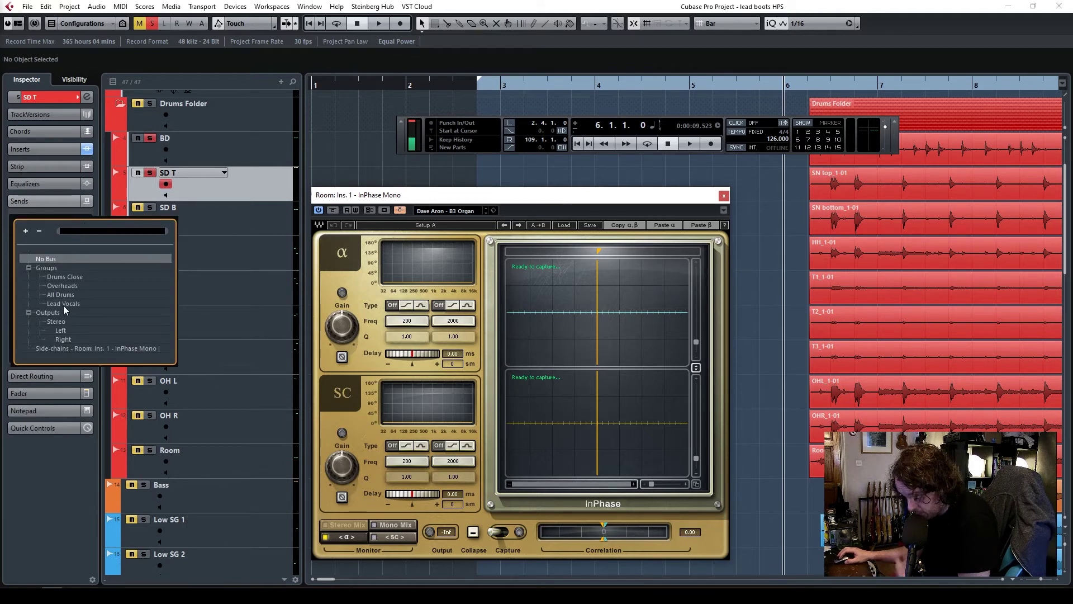
pyautogui.click(49, 347)
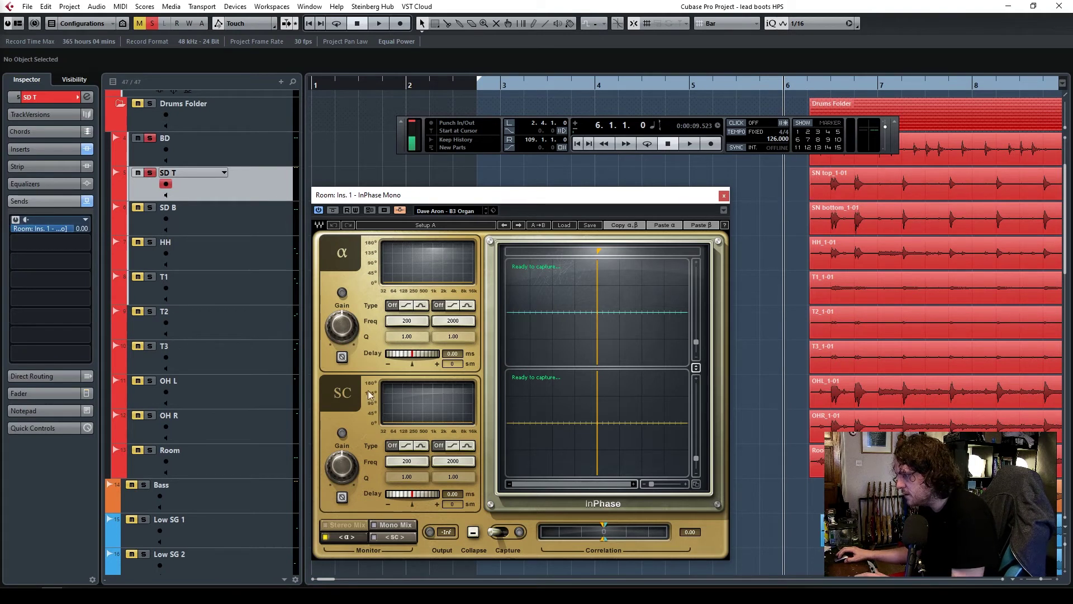
# Play the drums and capture the Room and top snare waveforms in InPhase, stopping playback after the capture.
pyautogui.press('space')
pyautogui.click(501, 533)
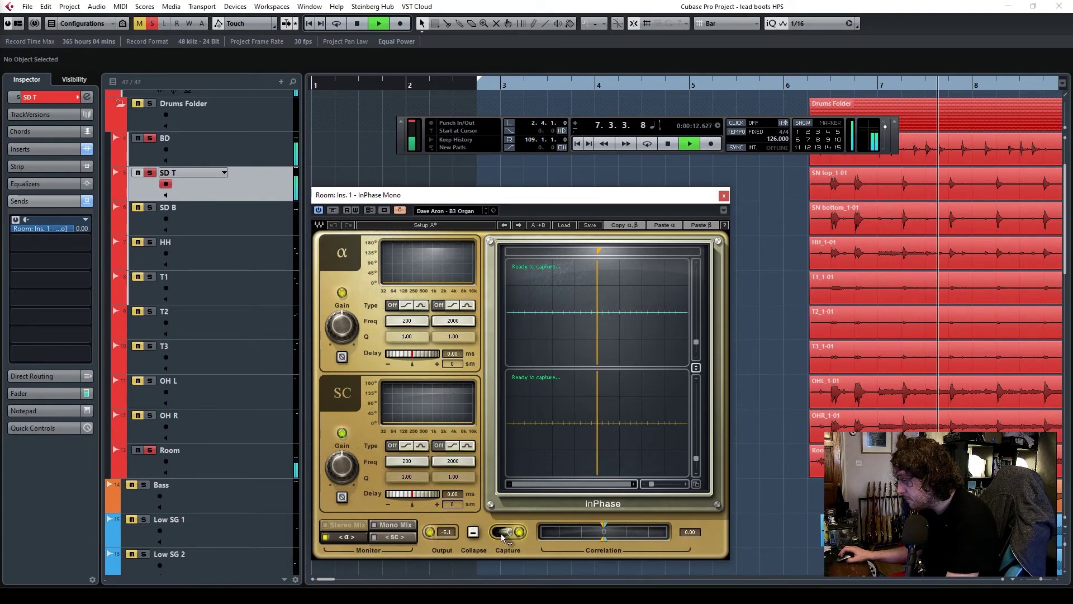
pyautogui.click(500, 533)
pyautogui.press('space')
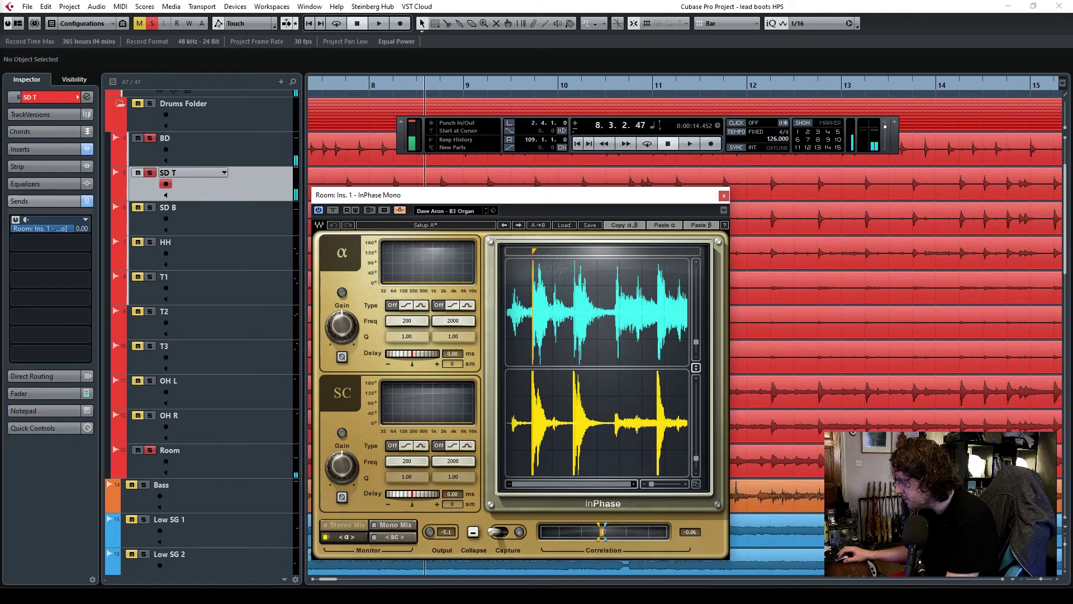
# Zoom in on a snare hit's onset in InPhase and shift the Room signal's delay to about -6.88 ms.
pyautogui.moveTo(652, 484); pyautogui.dragTo(665, 484)
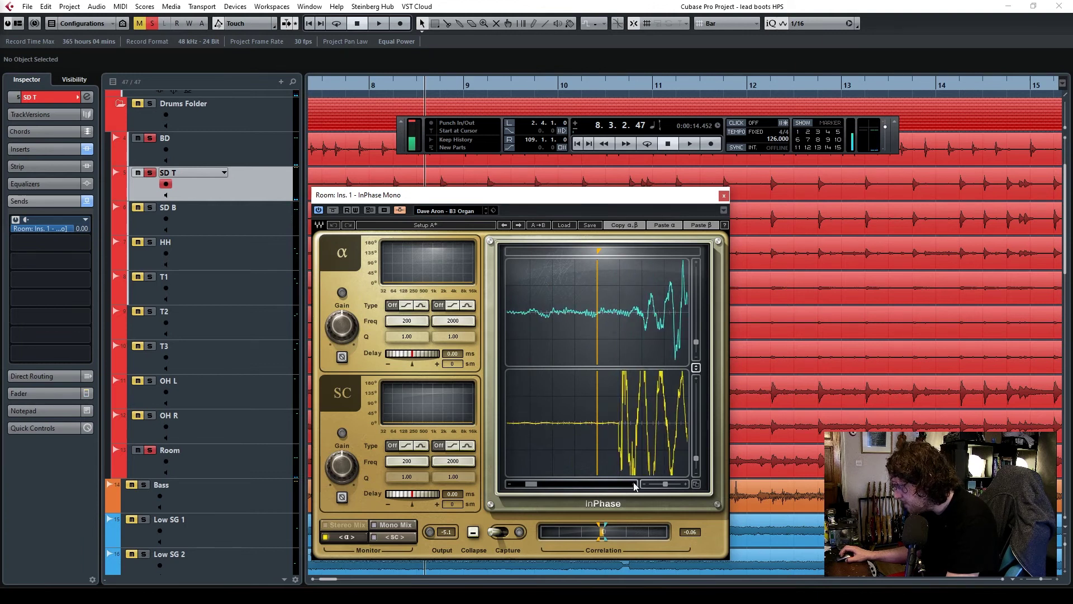
pyautogui.moveTo(599, 251); pyautogui.dragTo(620, 254)
pyautogui.moveTo(425, 356); pyautogui.dragTo(380, 356)
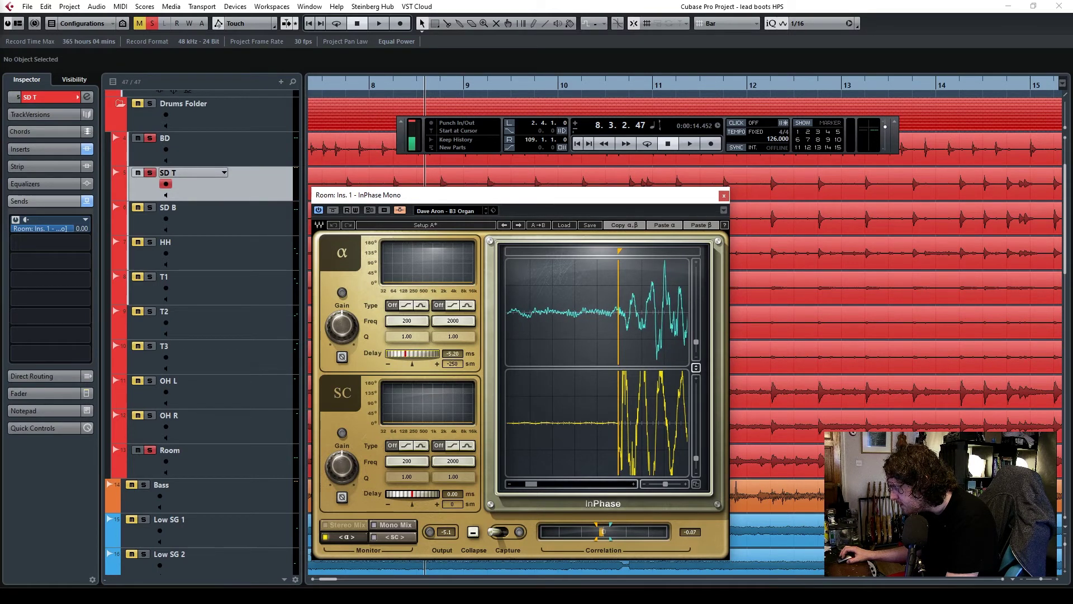
pyautogui.moveTo(665, 484); pyautogui.dragTo(657, 484)
pyautogui.moveTo(599, 252); pyautogui.dragTo(642, 251)
pyautogui.moveTo(653, 484); pyautogui.dragTo(672, 484)
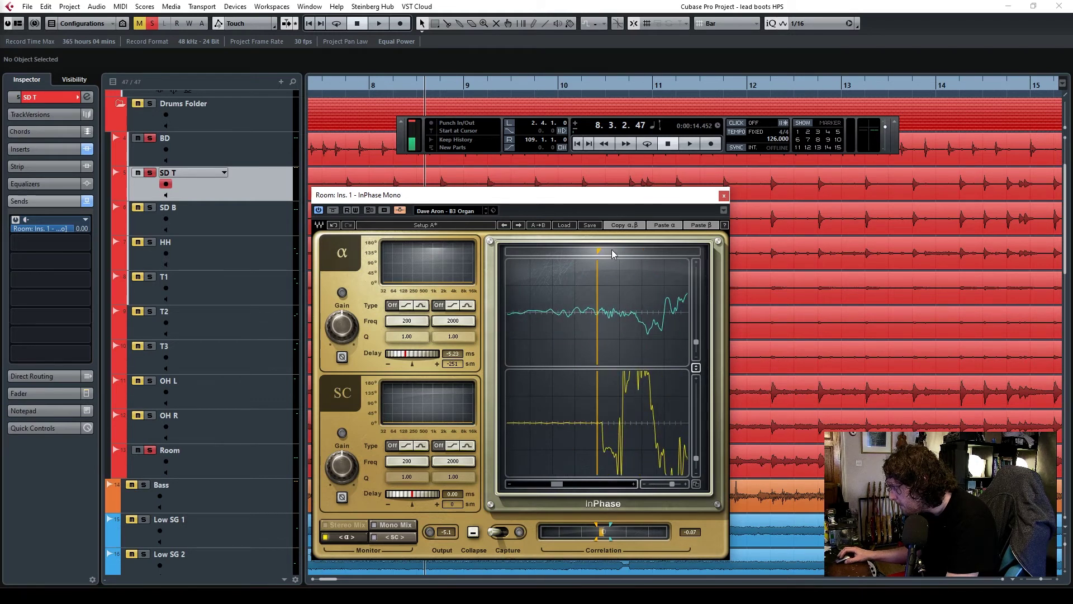
pyautogui.moveTo(597, 263); pyautogui.dragTo(602, 264)
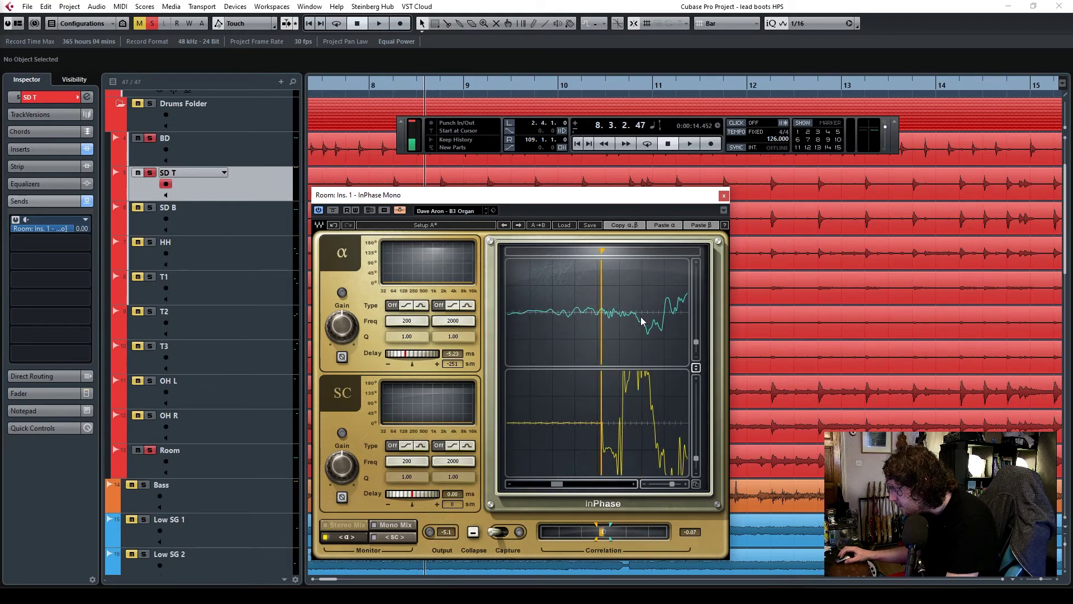
pyautogui.moveTo(422, 358); pyautogui.dragTo(412, 358)
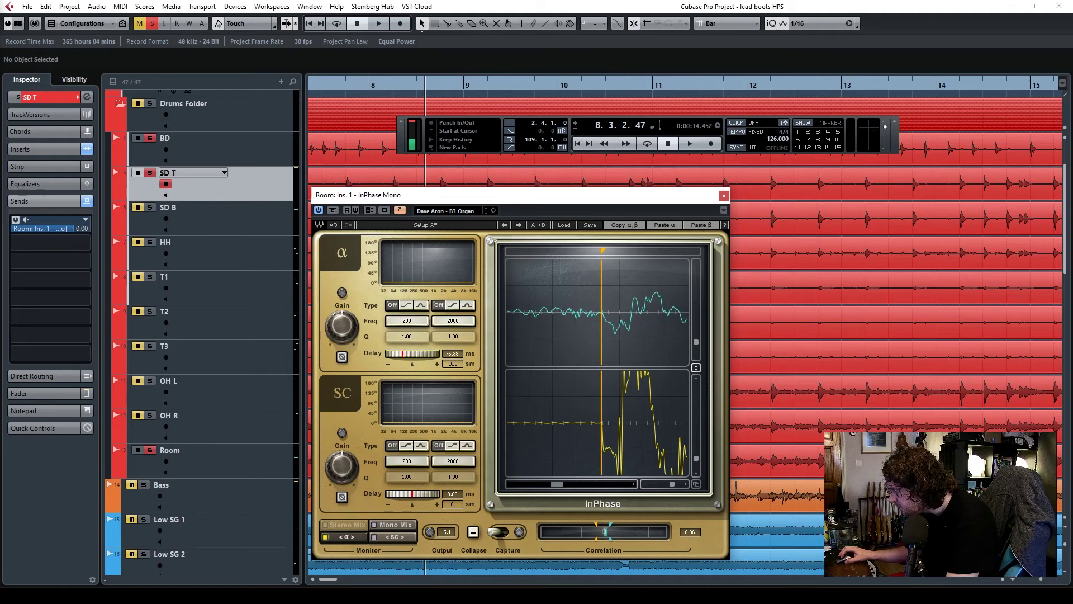
# Magnify the snare transient further and fine-tune the Room signal's delay to -6.91 ms.
pyautogui.click(686, 484)
pyautogui.click(685, 485)
pyautogui.click(685, 486)
pyautogui.moveTo(598, 273); pyautogui.dragTo(589, 273)
pyautogui.moveTo(695, 347); pyautogui.dragTo(695, 323)
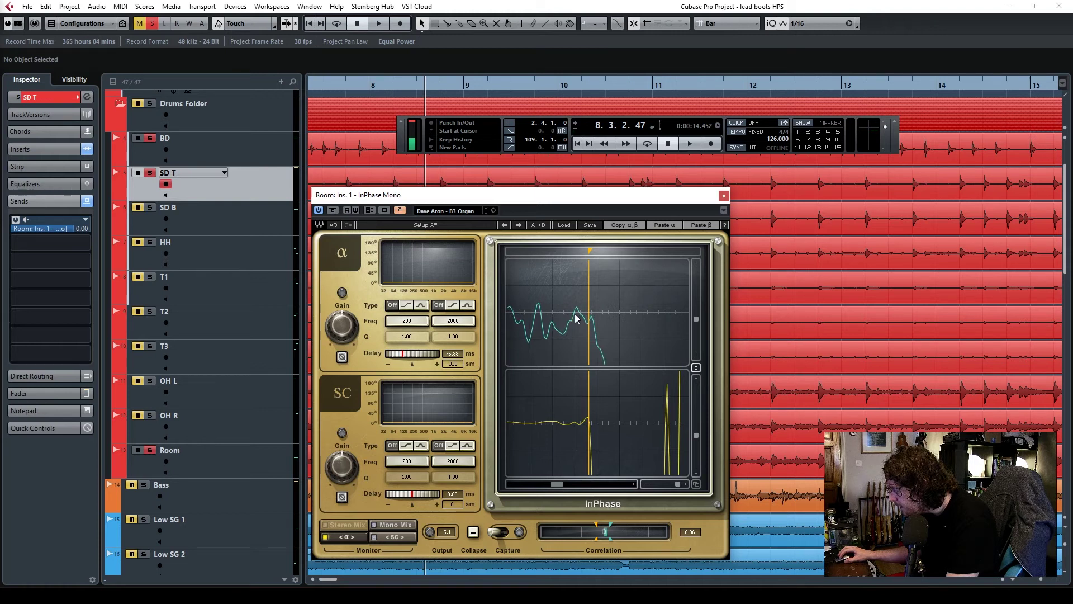
pyautogui.moveTo(422, 355); pyautogui.dragTo(419, 356)
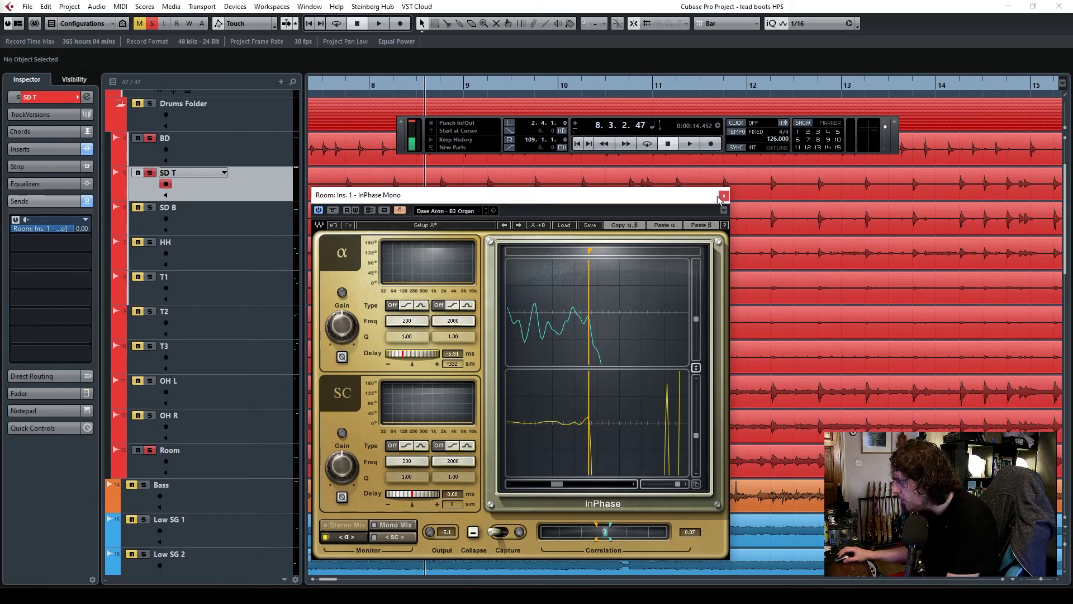
# Play the drums and raise the Room track's fader to about -5.71 dB.
pyautogui.press('space')
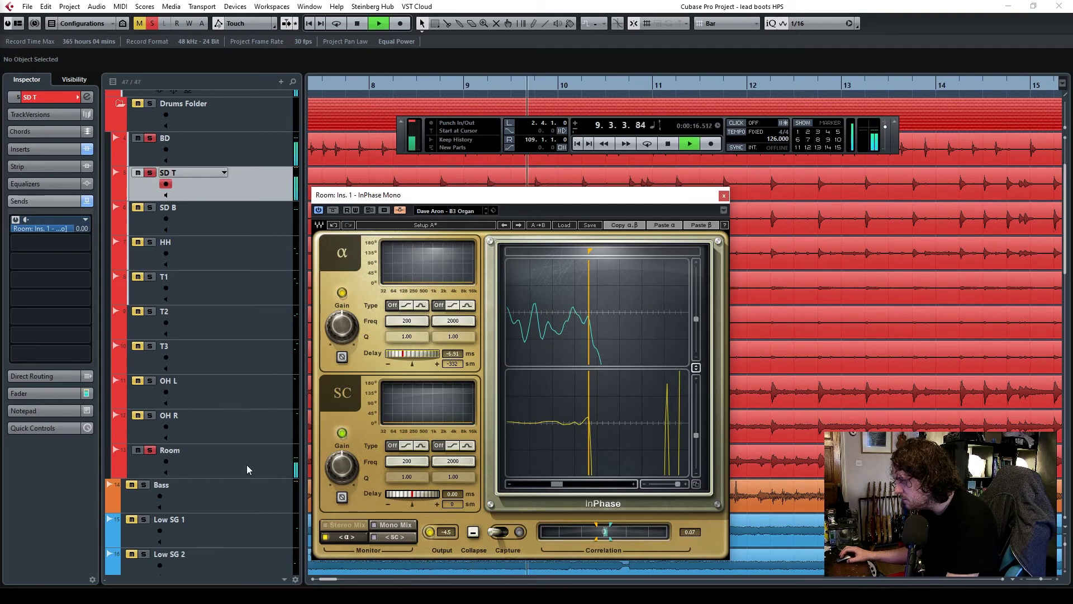
pyautogui.click(221, 462)
pyautogui.click(50, 395)
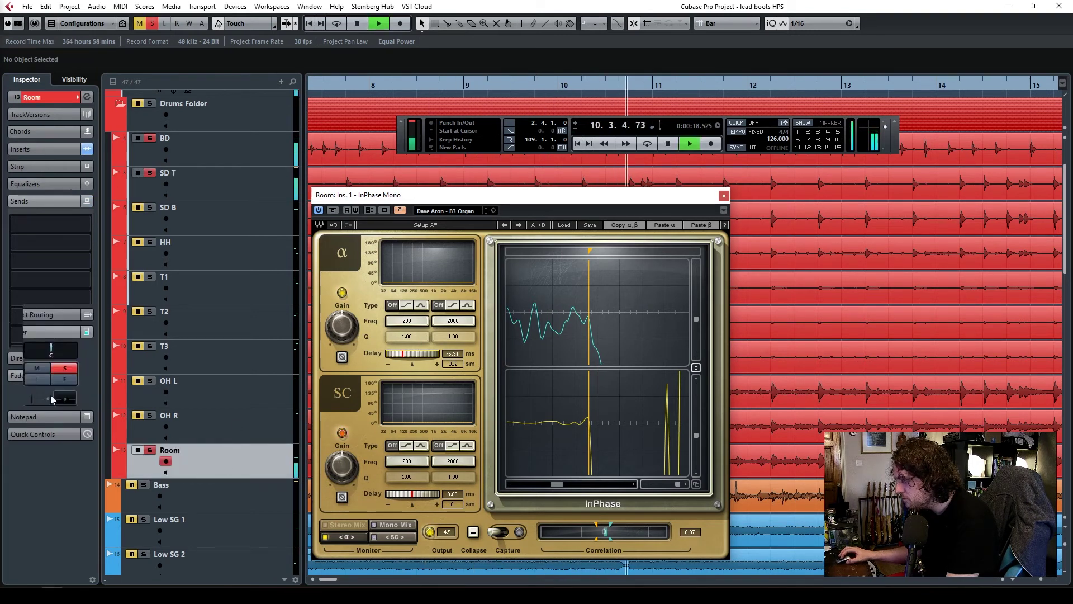
pyautogui.moveTo(38, 361); pyautogui.dragTo(31, 347)
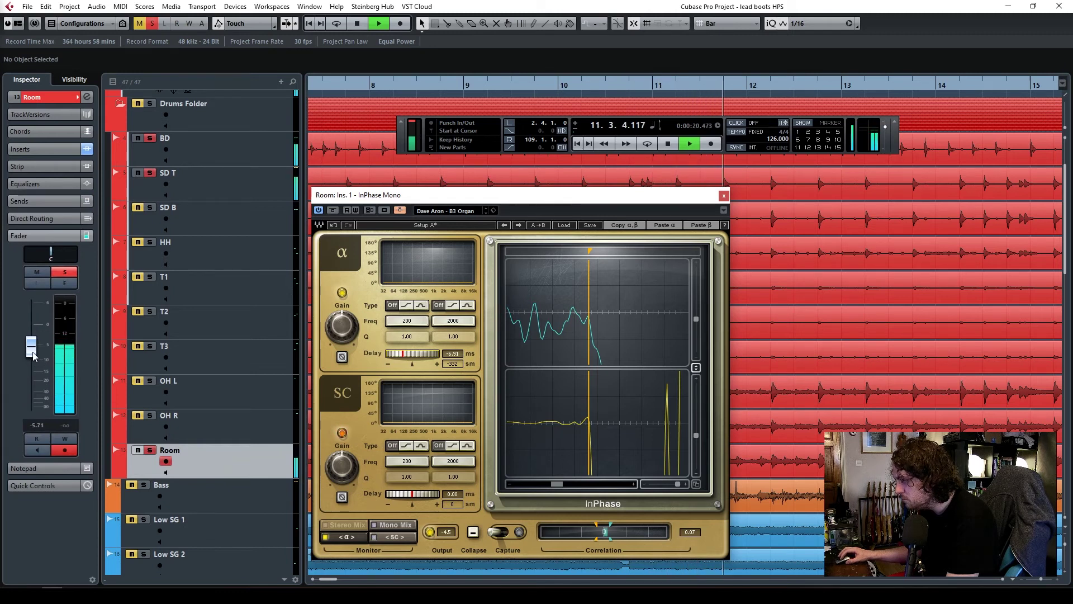
# Compare the drums by ear with InPhase bypassed and active on the Room track, stopping playback after the comparison.
pyautogui.click(334, 213)
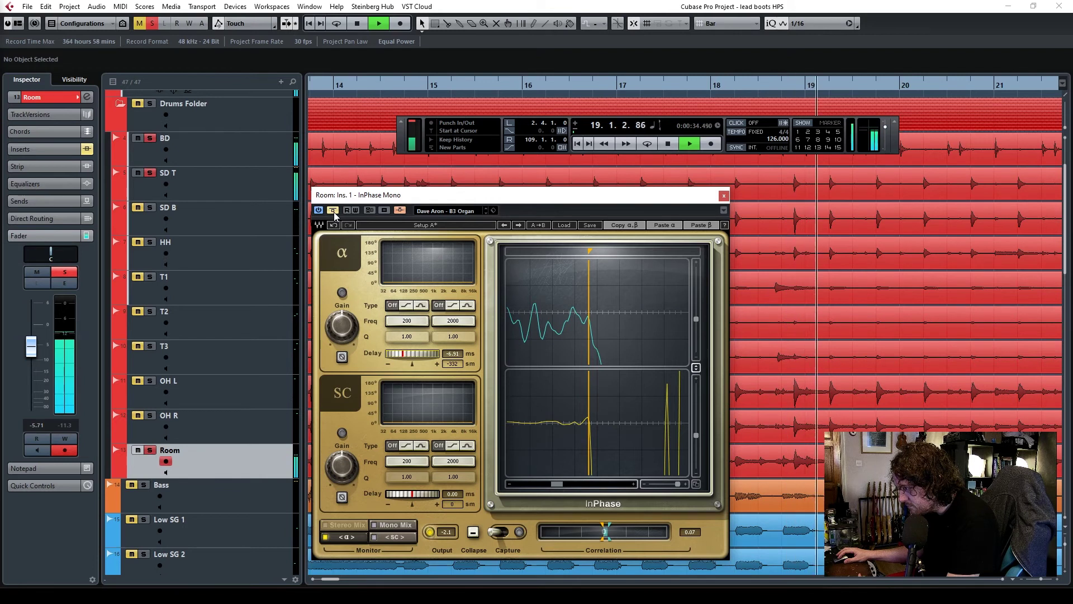
pyautogui.click(332, 210)
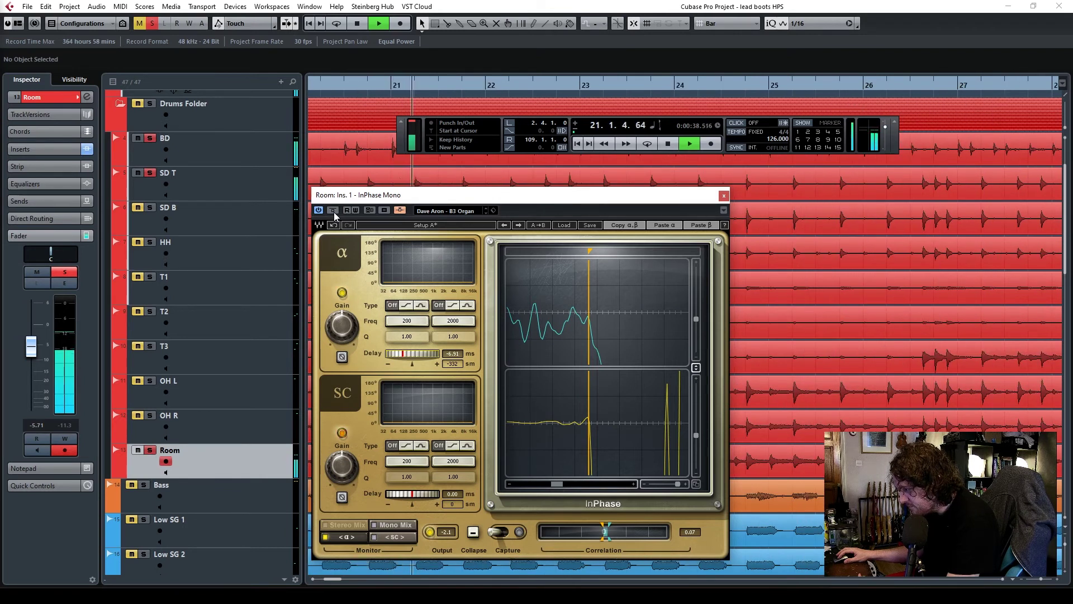
pyautogui.press('space')
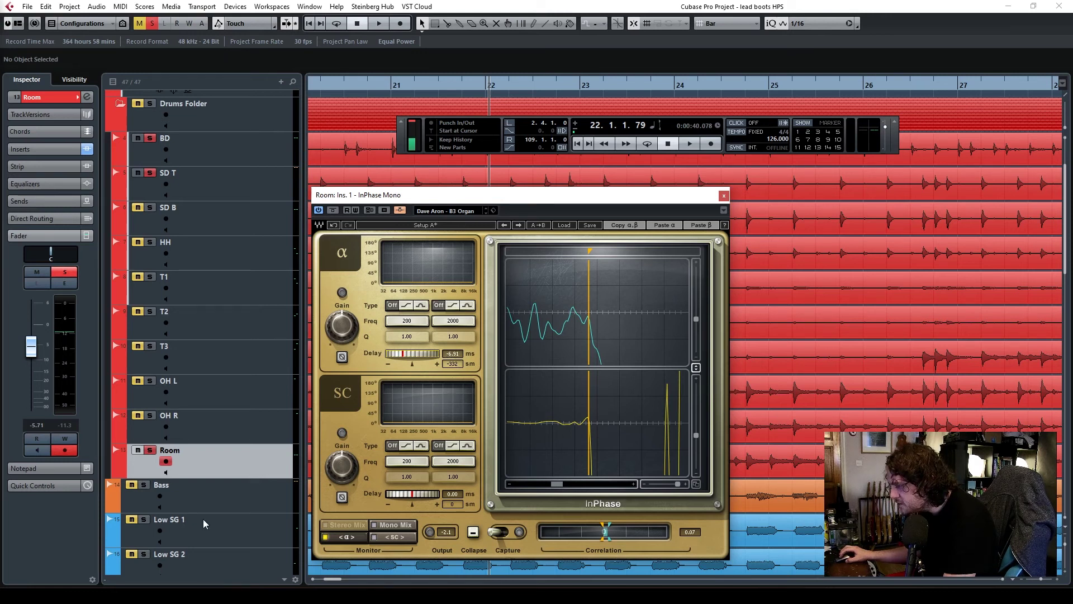
# Set the Room track's own delay to -6.91 ms in its basic track settings.
pyautogui.click(55, 98)
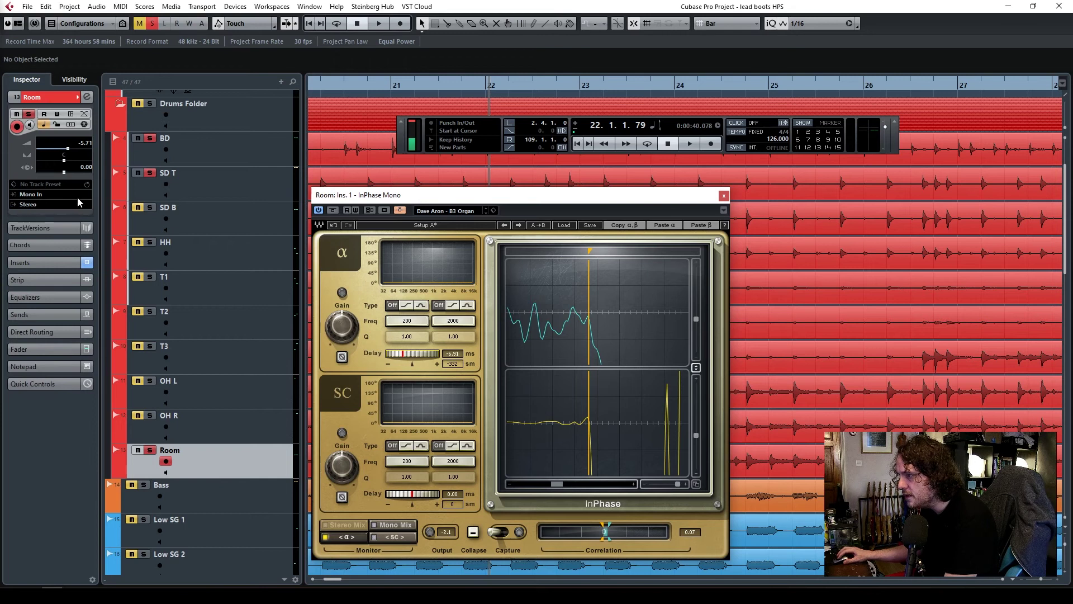
pyautogui.click(84, 167)
pyautogui.write('-6.91')
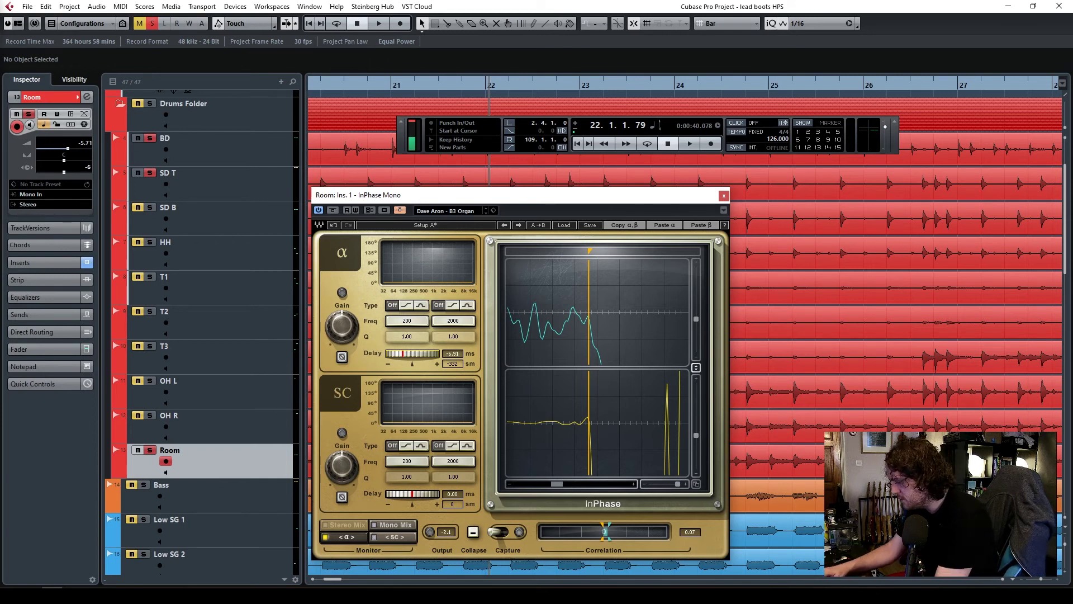
pyautogui.press('Return')
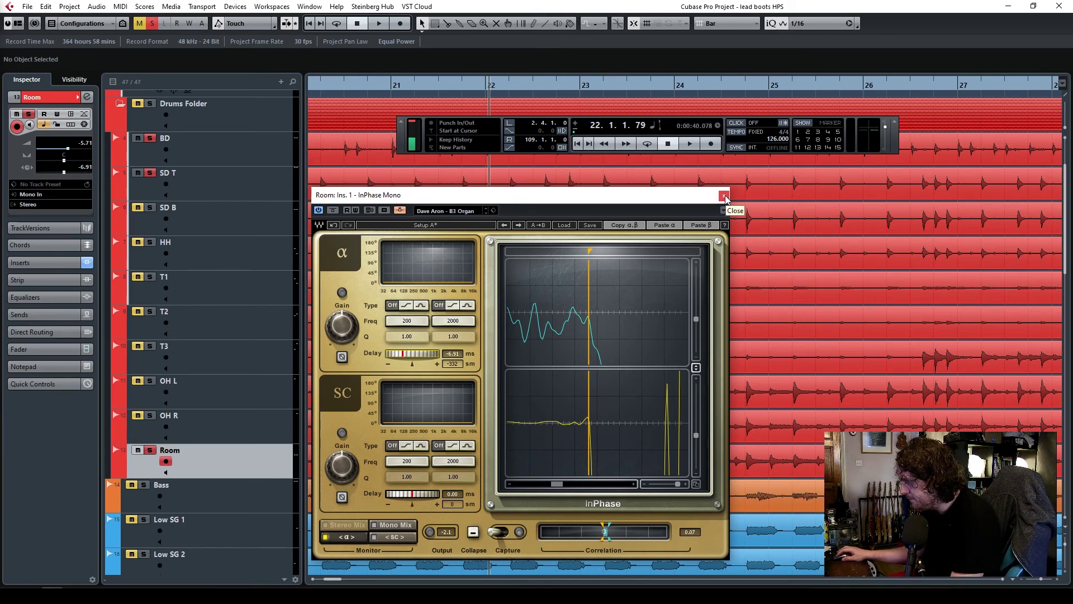
# Close the InPhase window and remove the plug-in from the Room track's first insert slot.
pyautogui.click(724, 195)
pyautogui.click(38, 263)
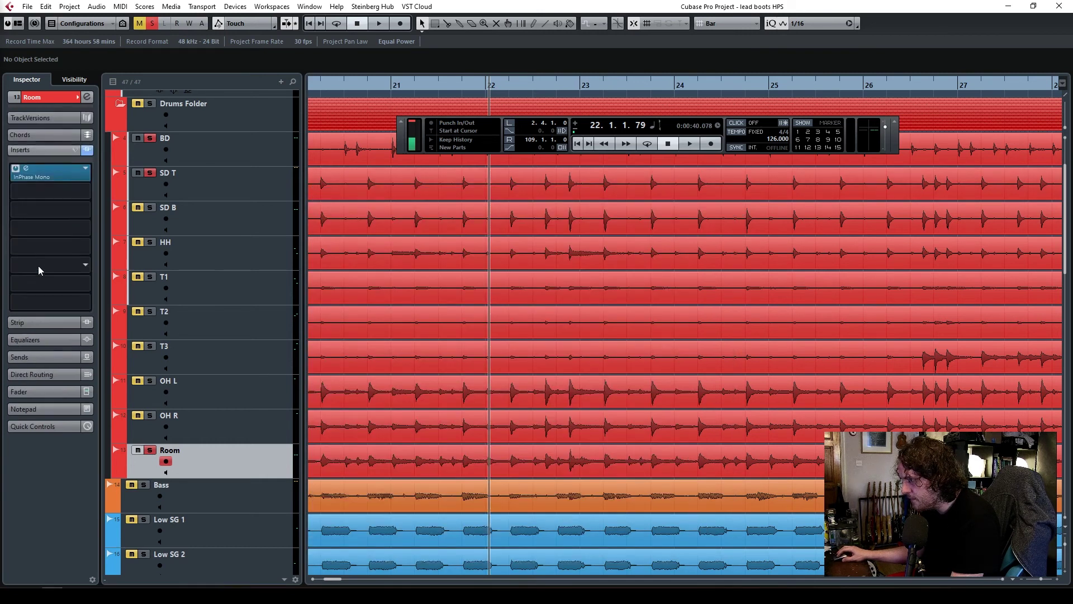
pyautogui.click(84, 171)
pyautogui.scroll(7, 49, 210)
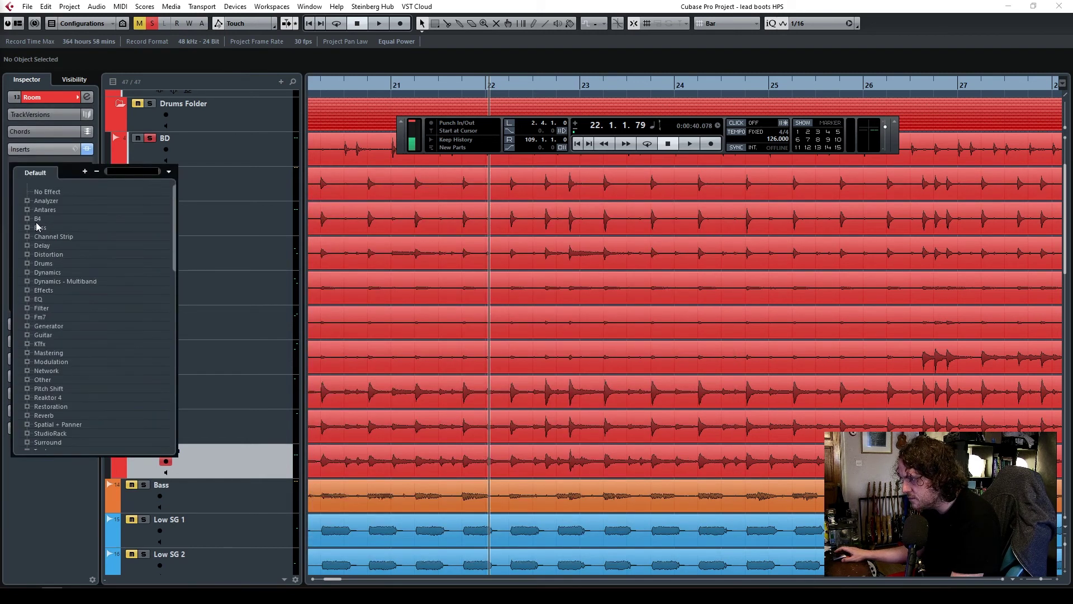
pyautogui.click(48, 194)
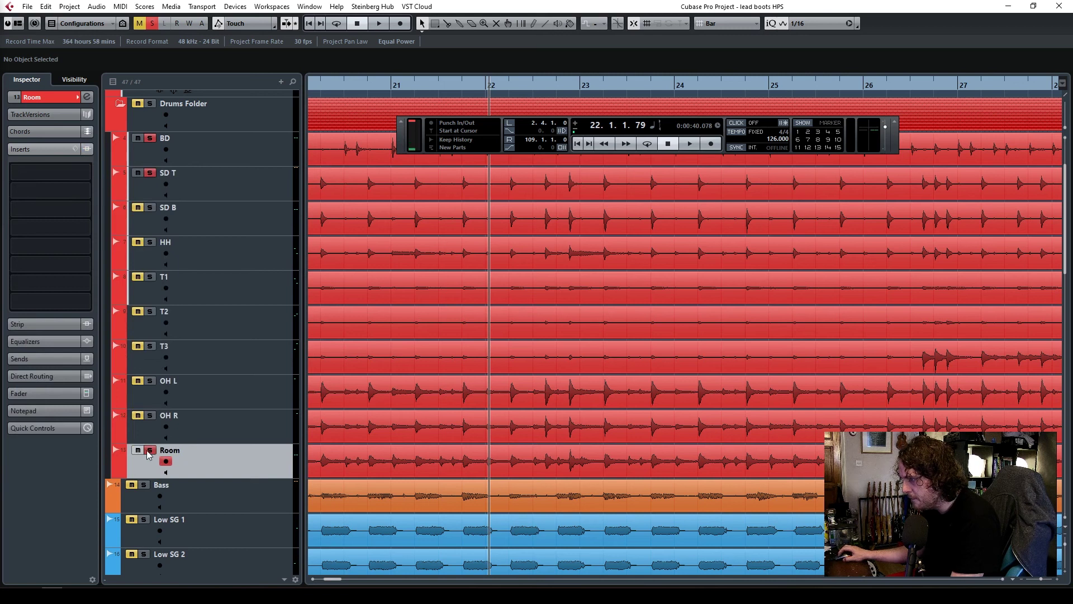
# Solo the OH L and OH R tracks along with the already soloed Room track.
pyautogui.moveTo(151, 452); pyautogui.dragTo(152, 405)
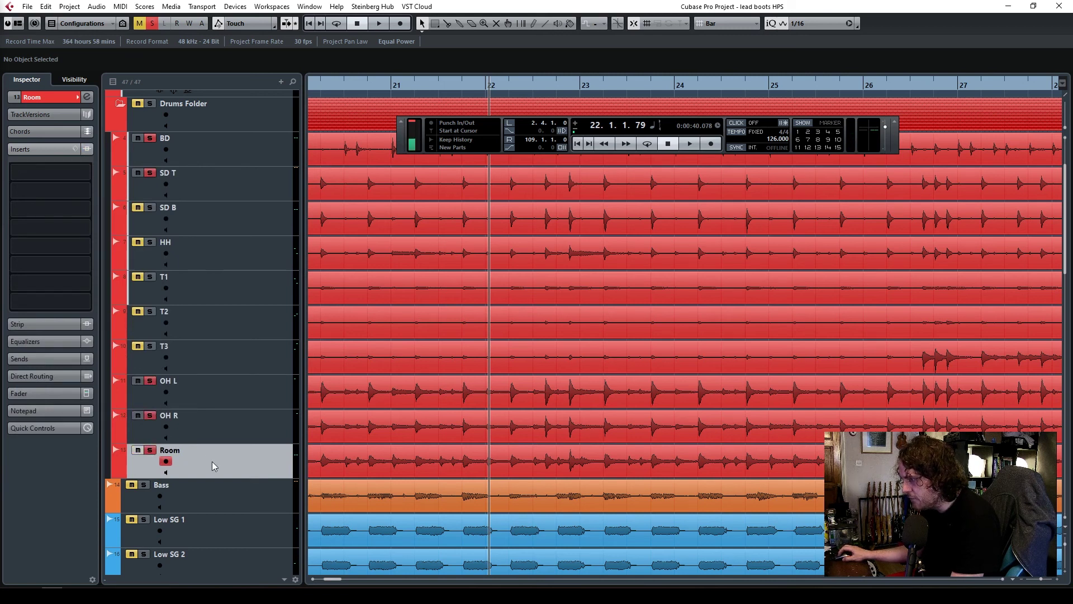
pyautogui.scroll(3, 249, 336)
pyautogui.scroll(-3, 246, 363)
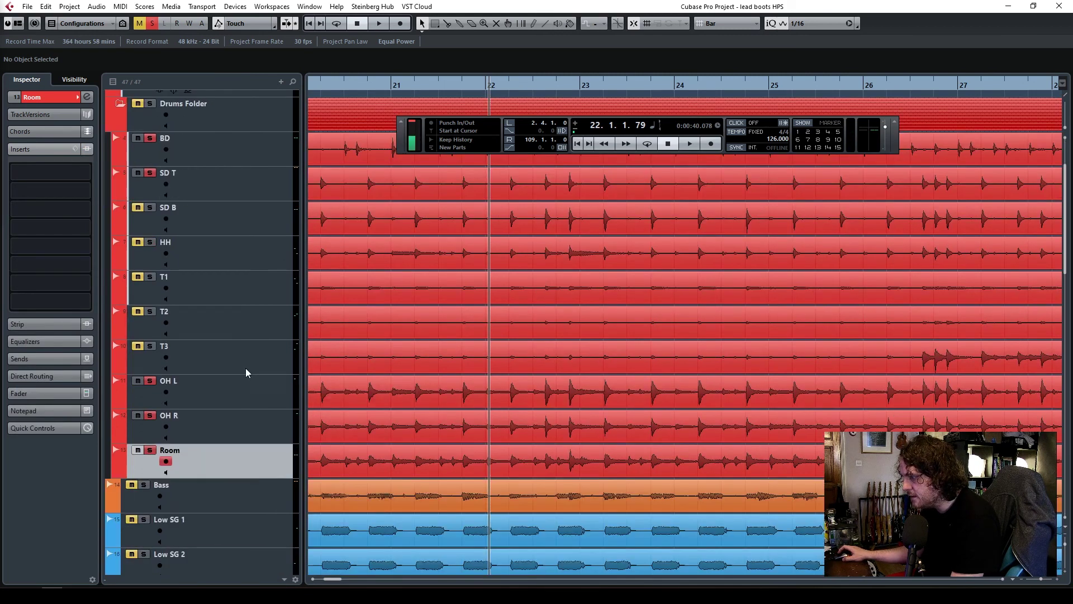
# Route the Room track's output to the All Drums group.
pyautogui.click(45, 97)
pyautogui.click(44, 204)
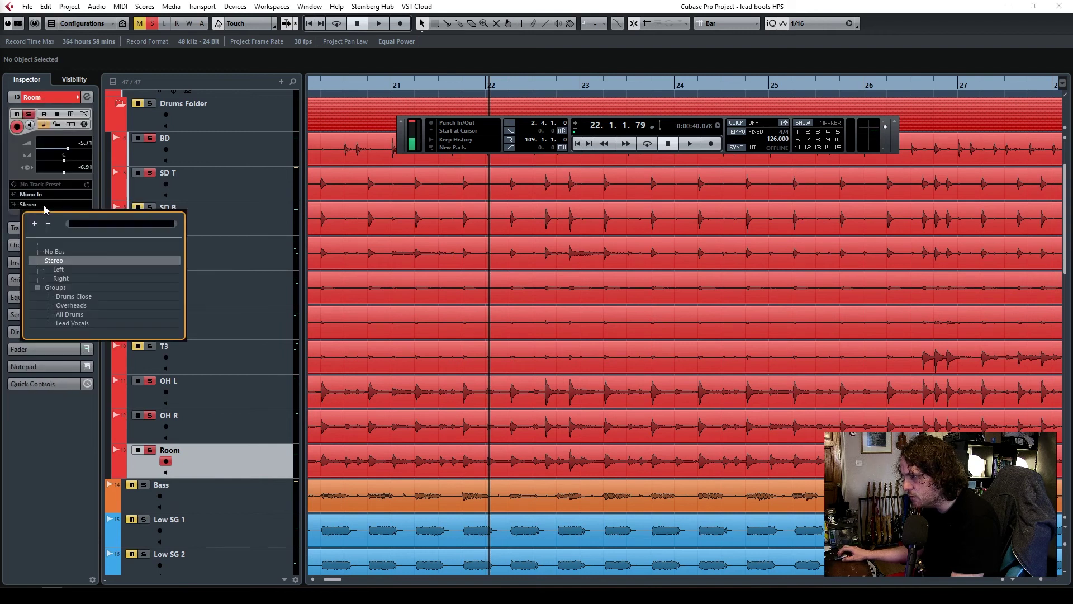
pyautogui.click(73, 316)
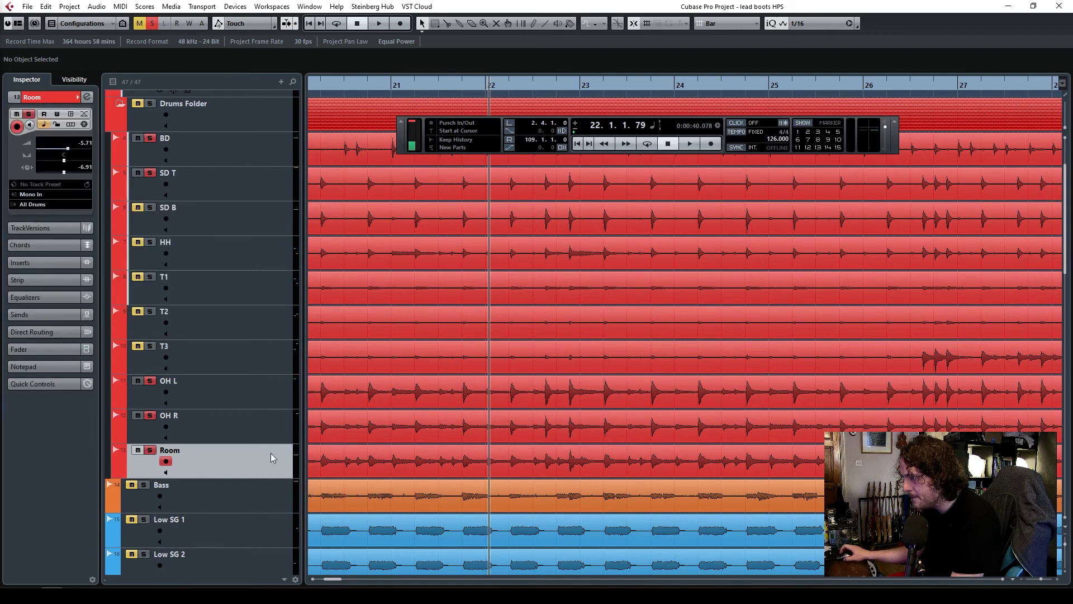
# Play the drums from near the start of the song to hear the close mics, overheads and Room together.
pyautogui.scroll(3, 231, 457)
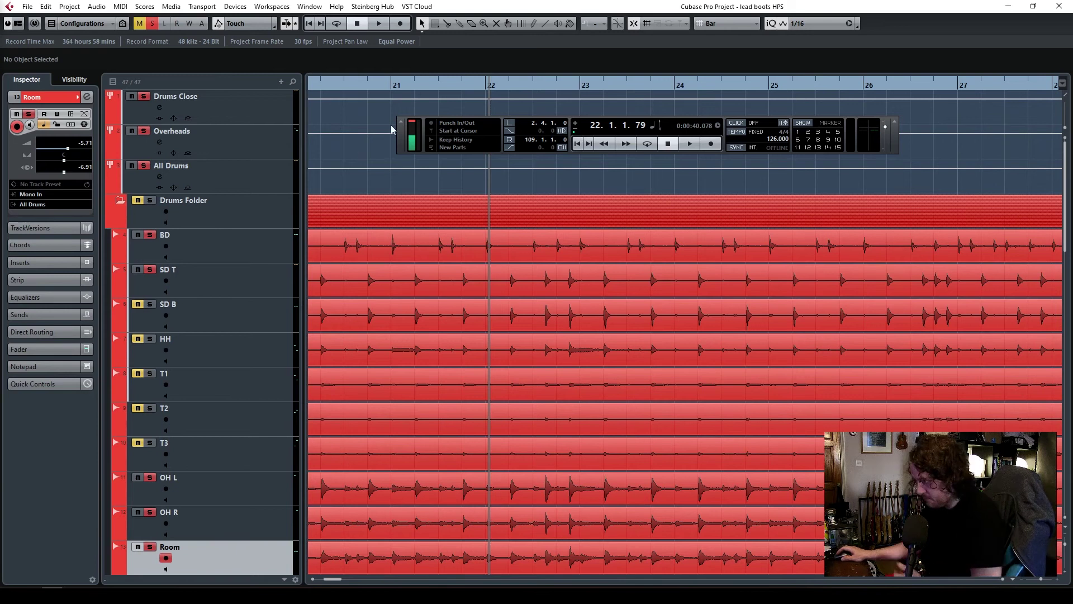
pyautogui.click(578, 143)
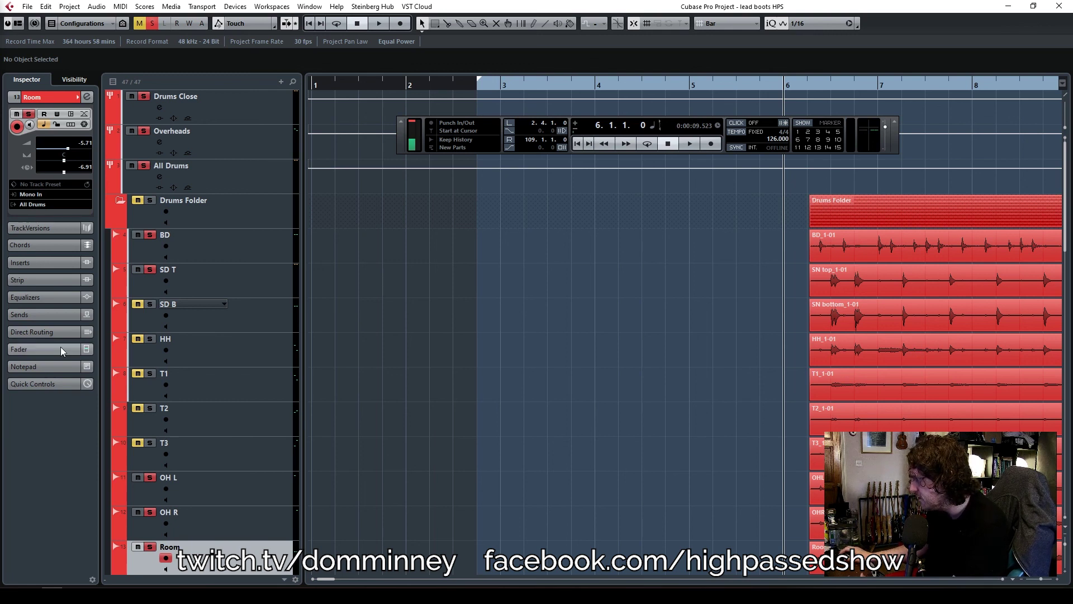
pyautogui.press('space')
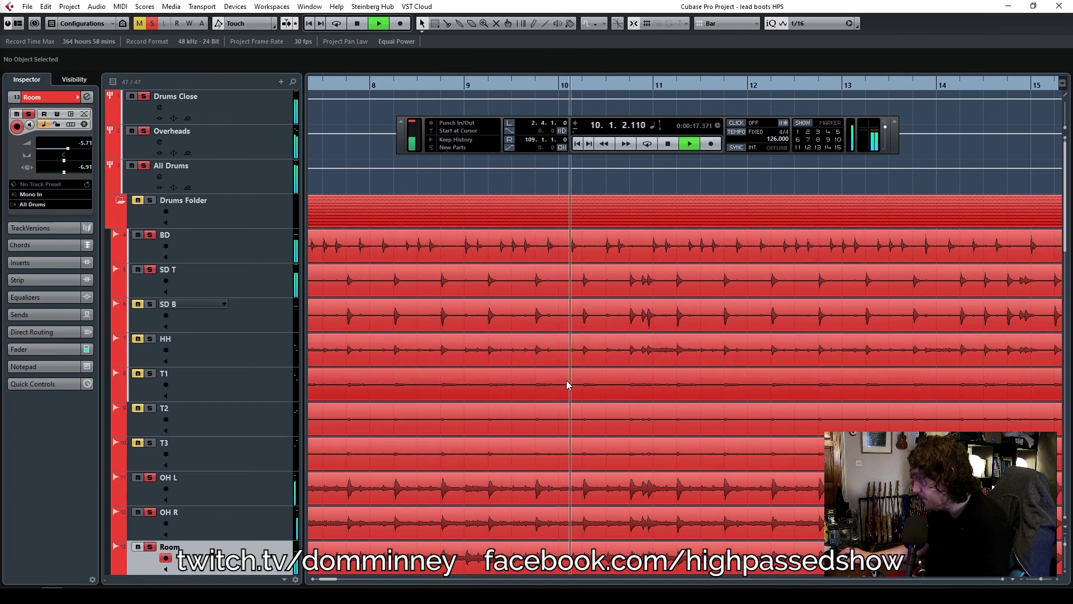
pyautogui.moveTo(1040, 579); pyautogui.dragTo(1039, 579)
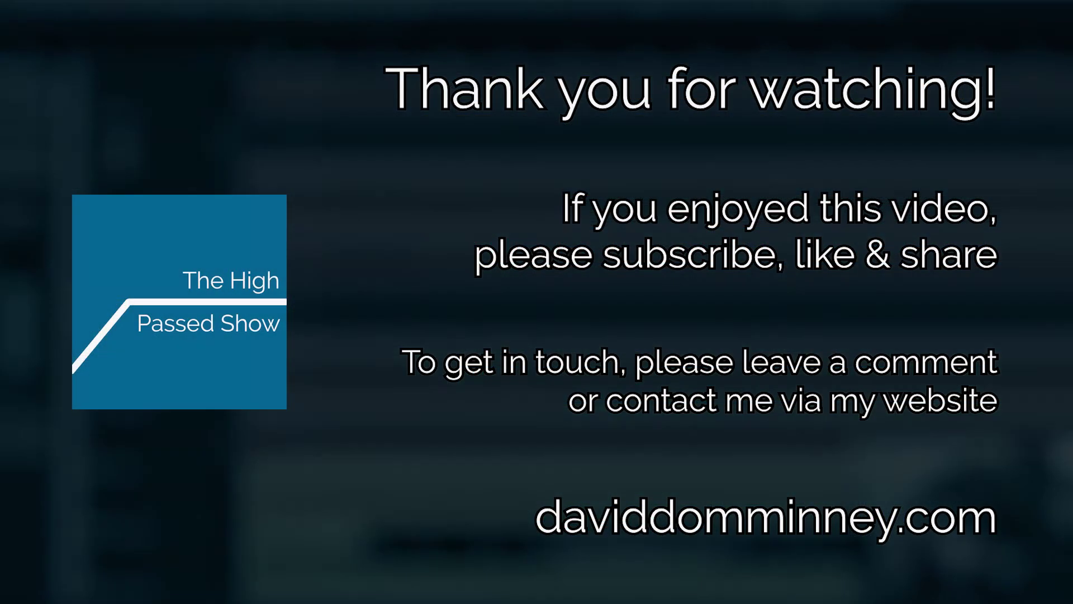